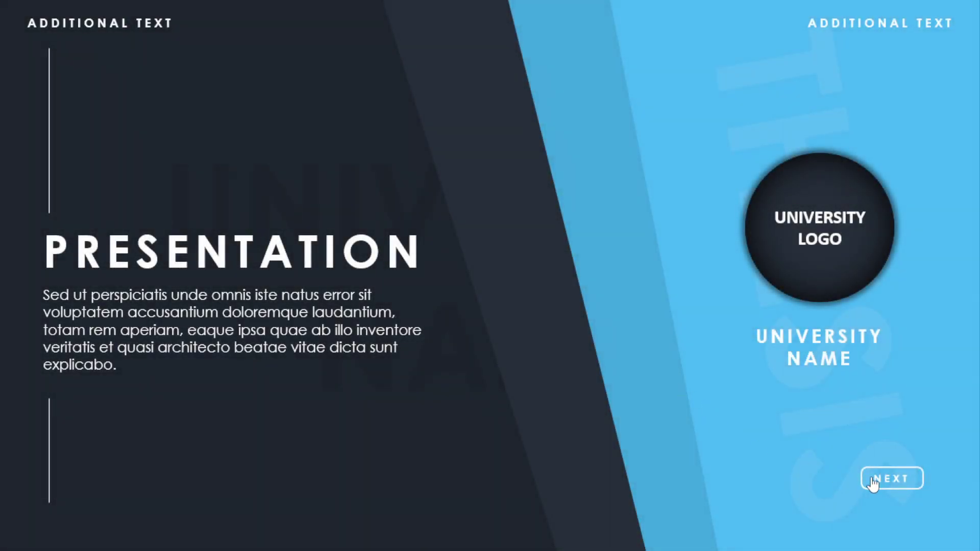
Advance the show past the John Doe and Preliminary slides to Identification of Problem, then exit.
{"action": "left_click", "coordinate": [874, 480]}
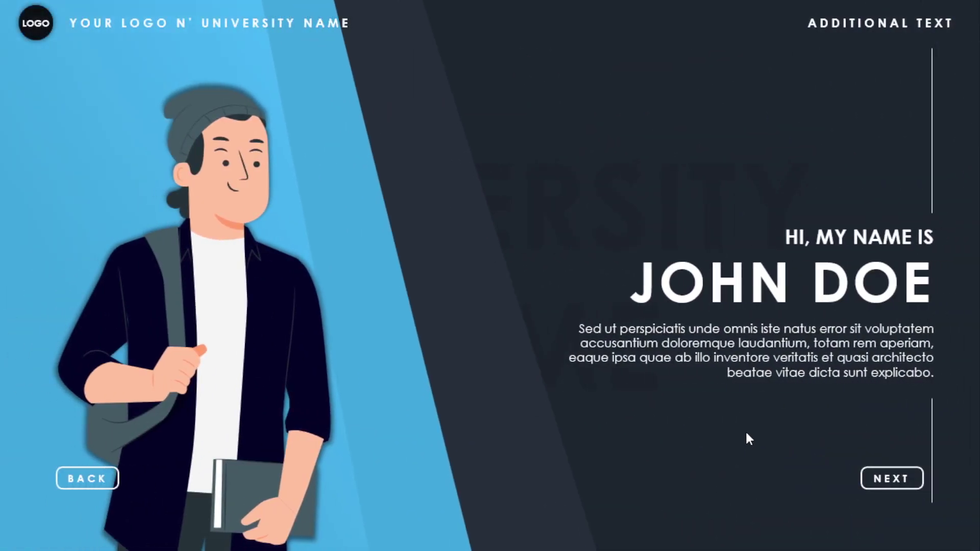
{"action": "left_click", "coordinate": [882, 482]}
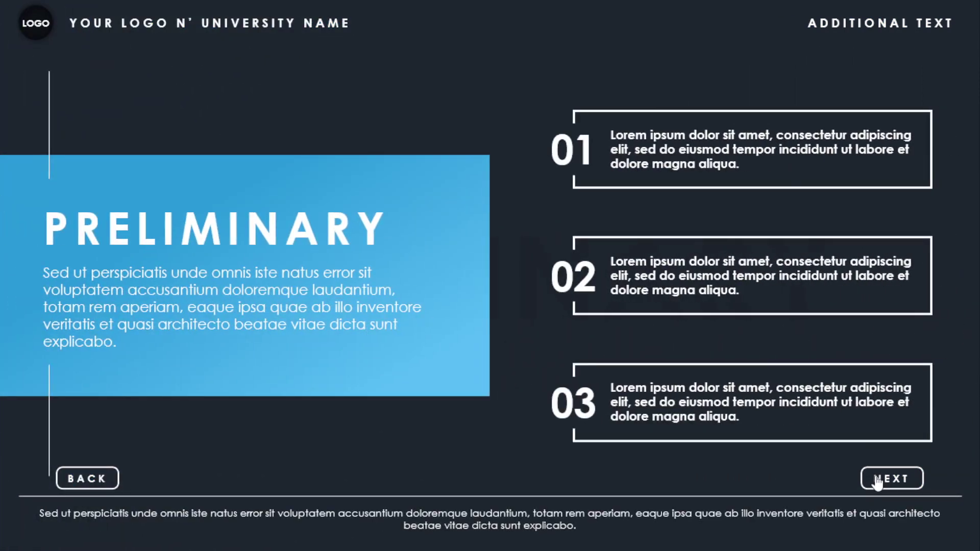
{"action": "left_click", "coordinate": [877, 480]}
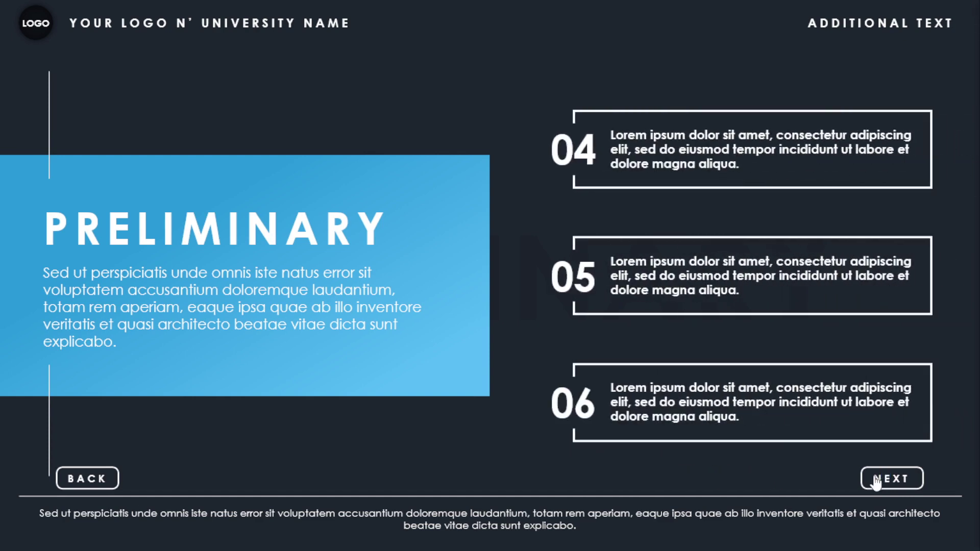
{"action": "left_click", "coordinate": [882, 482]}
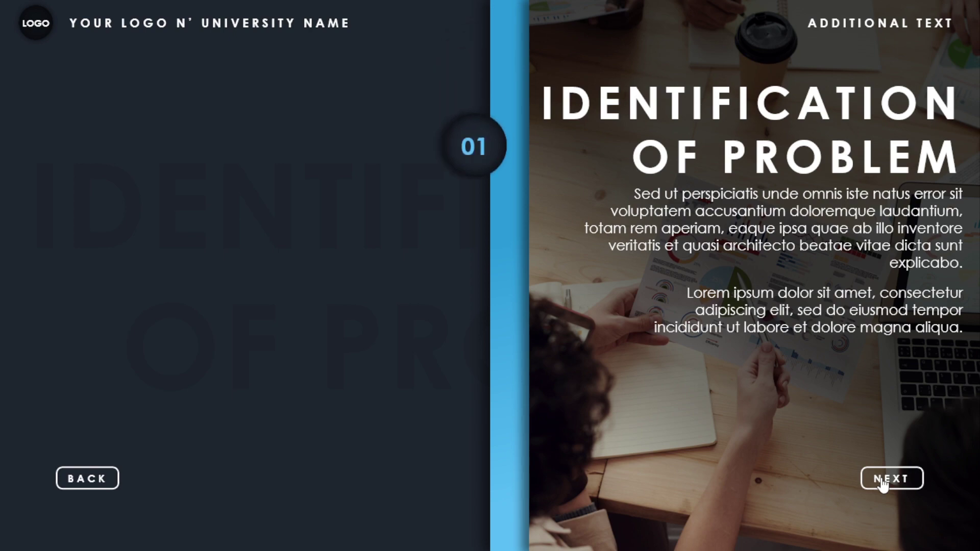
{"action": "key", "text": "Escape"}
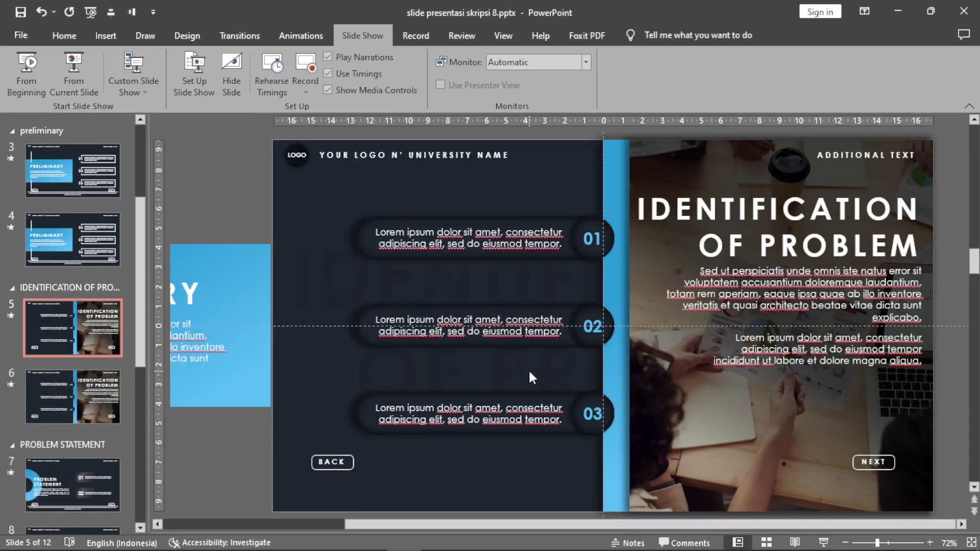
Replay the show from the title slide through John Doe, Preliminary and points 01–03.
{"action": "key", "text": "F5"}
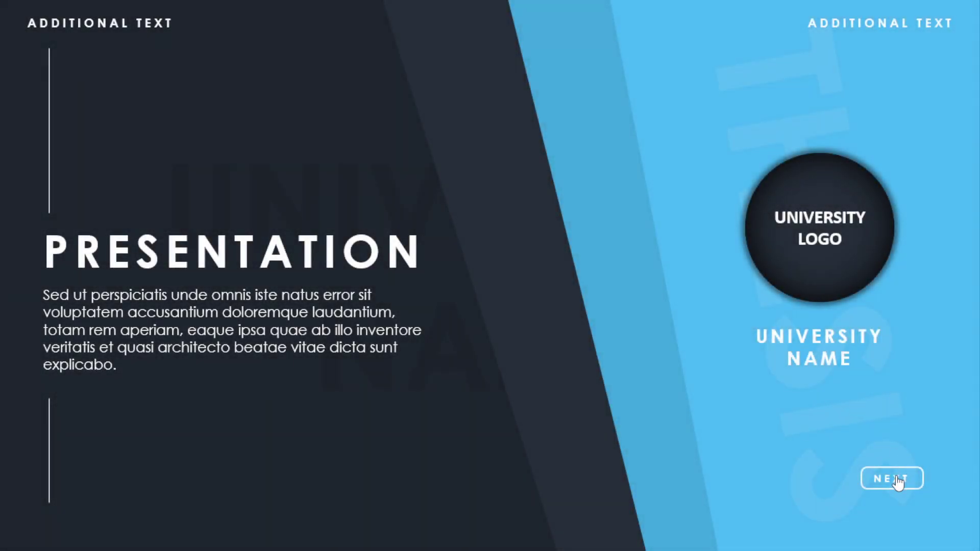
{"action": "left_click", "coordinate": [897, 478]}
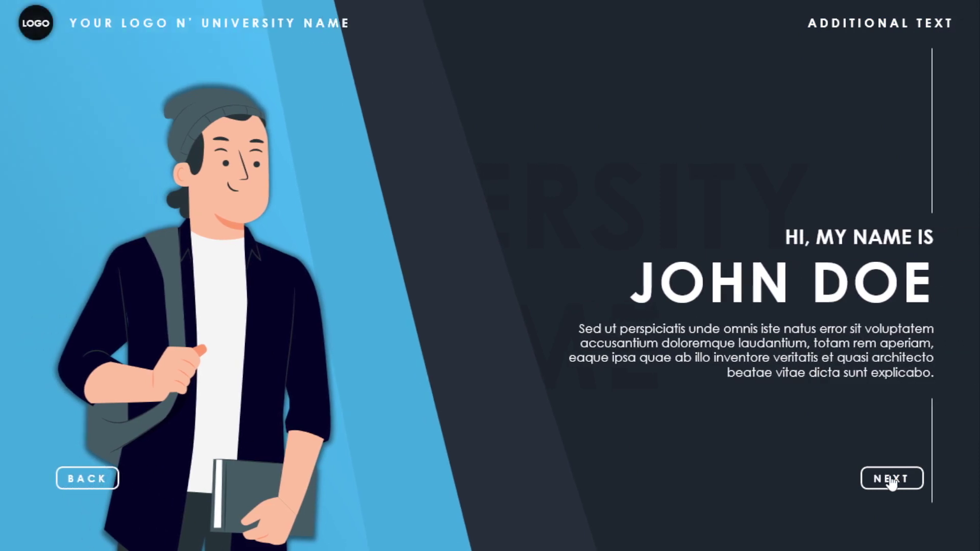
{"action": "left_click", "coordinate": [889, 479]}
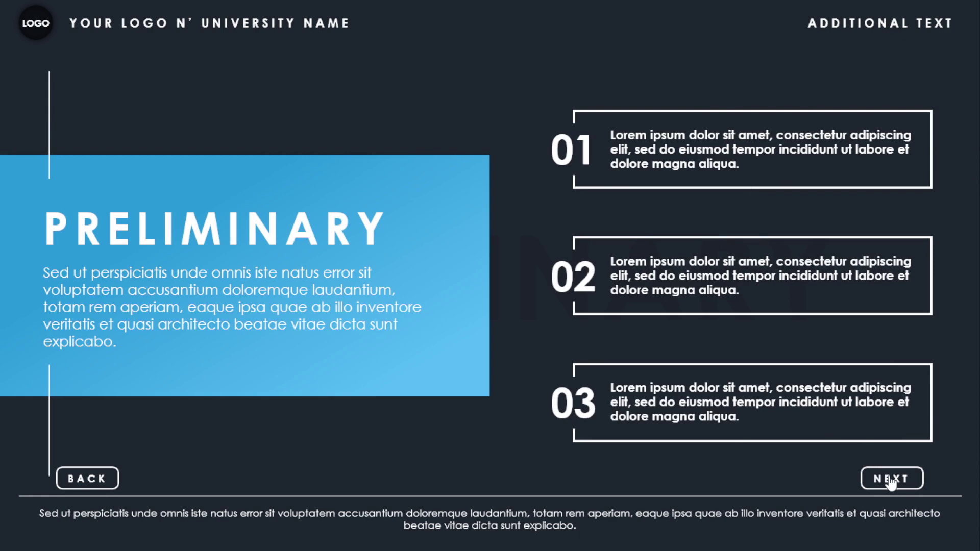
{"action": "left_click", "coordinate": [889, 480]}
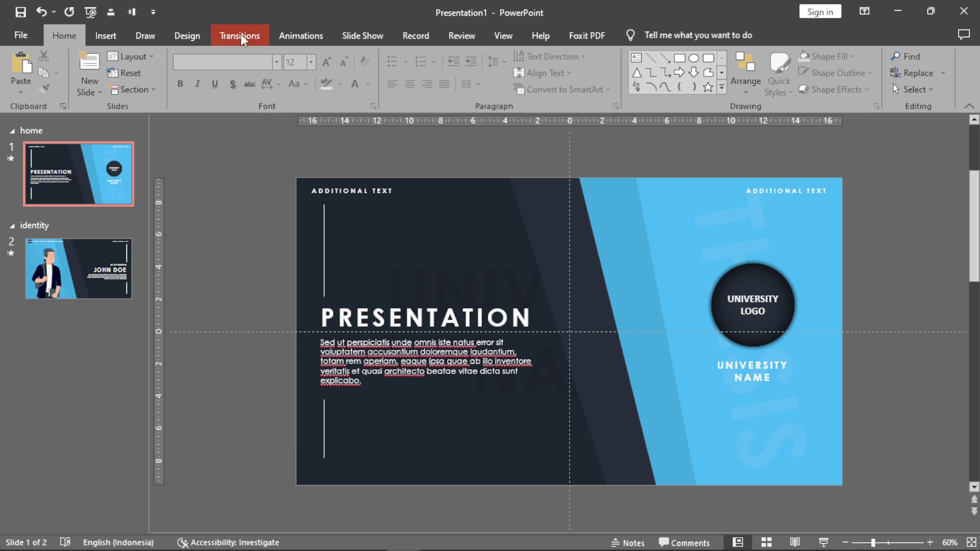
Copy the blue university-logo panel on slide 1, undoing an accidental move, and go to slide 2.
{"action": "left_click", "coordinate": [621, 180]}
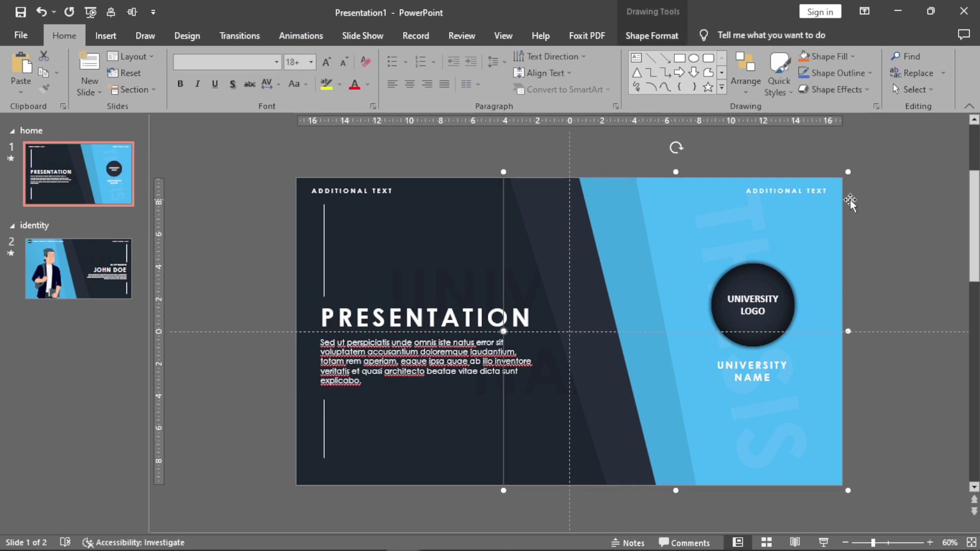
{"action": "mouse_move", "coordinate": [609, 214]}
{"action": "left_mouse_down"}
{"action": "mouse_move", "coordinate": [607, 241]}
{"action": "mouse_move", "coordinate": [635, 236]}
{"action": "left_mouse_up"}
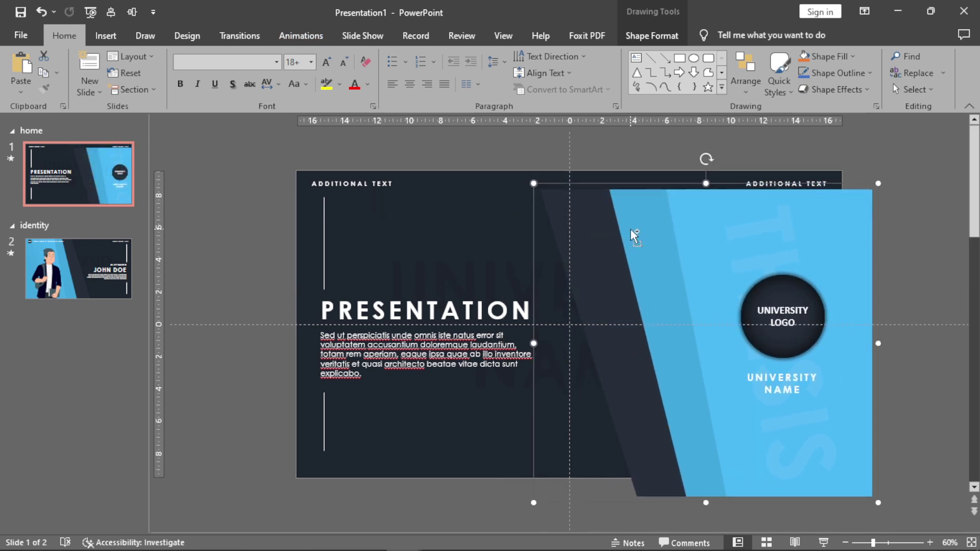
{"action": "key", "text": "ctrl+z"}
{"action": "key", "text": "ctrl+z"}
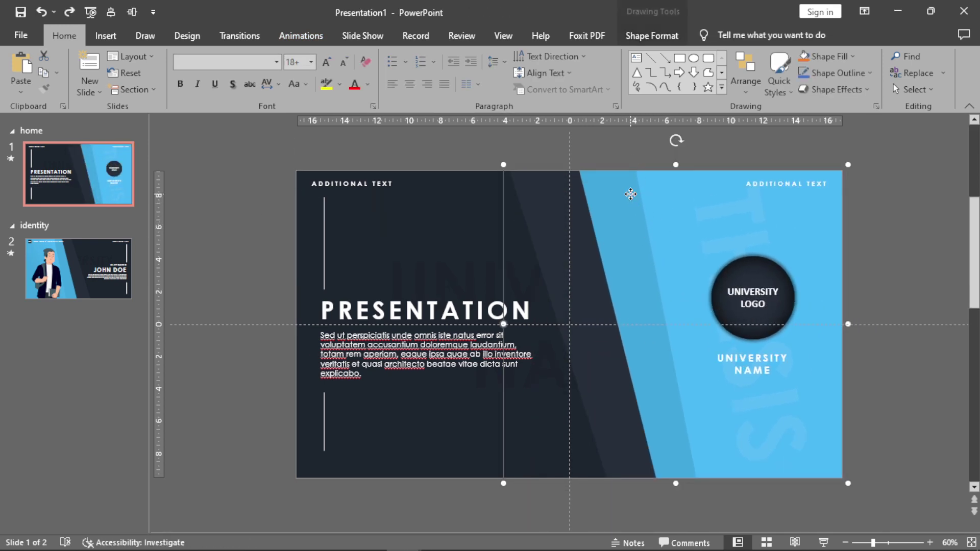
{"action": "left_click", "coordinate": [782, 190]}
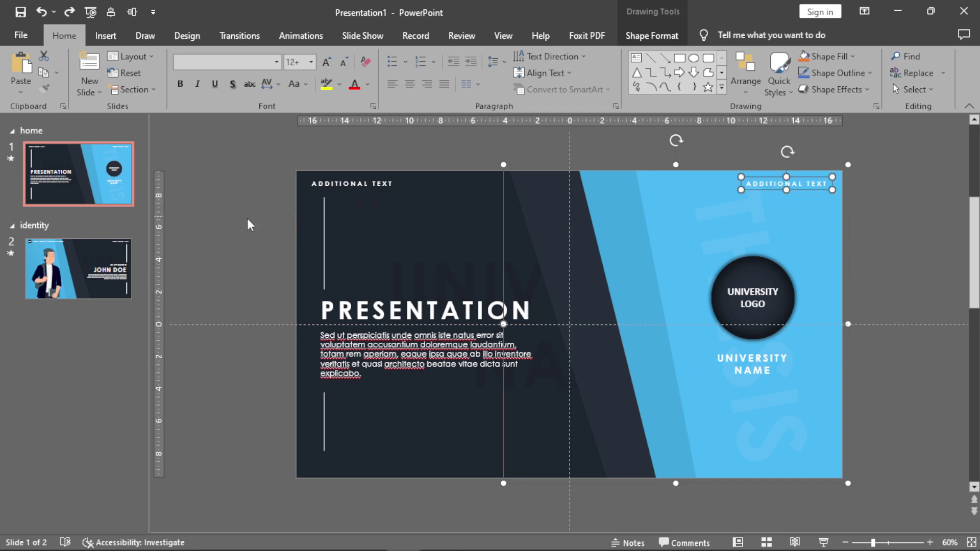
{"action": "left_click", "coordinate": [79, 271]}
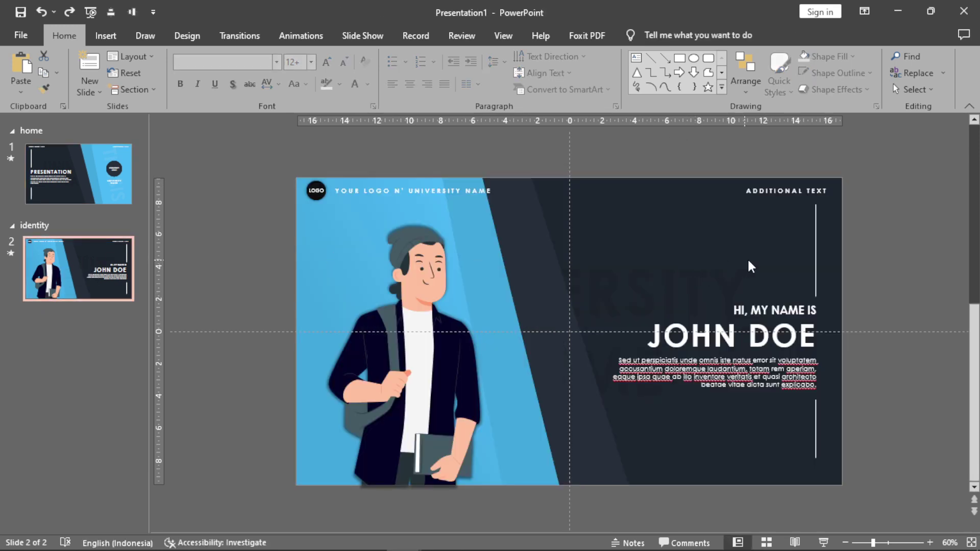
Paste the blue logo panel onto the John Doe slide and nudge it just past the right edge.
{"action": "key", "text": "ctrl+v"}
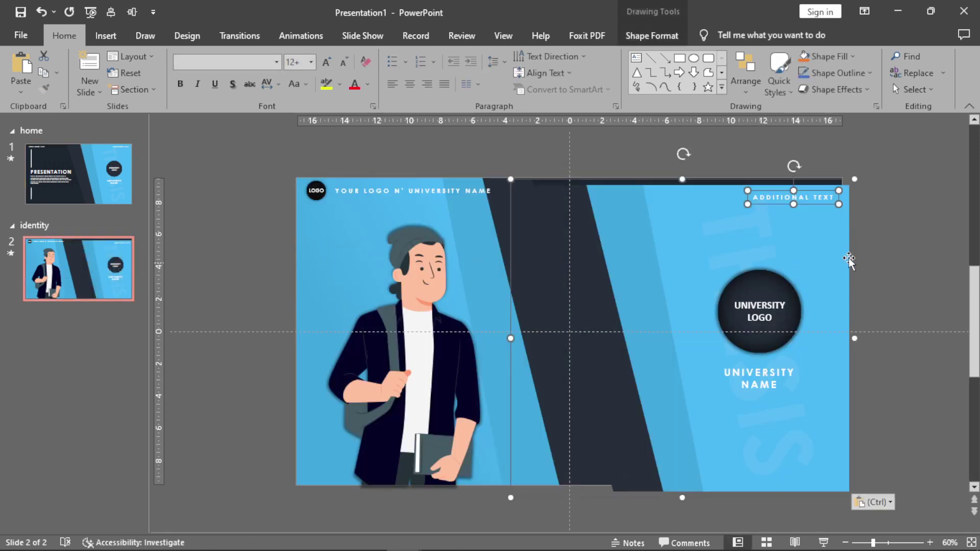
{"action": "left_click_drag", "start_coordinate": [849, 260], "coordinate": [843, 246]}
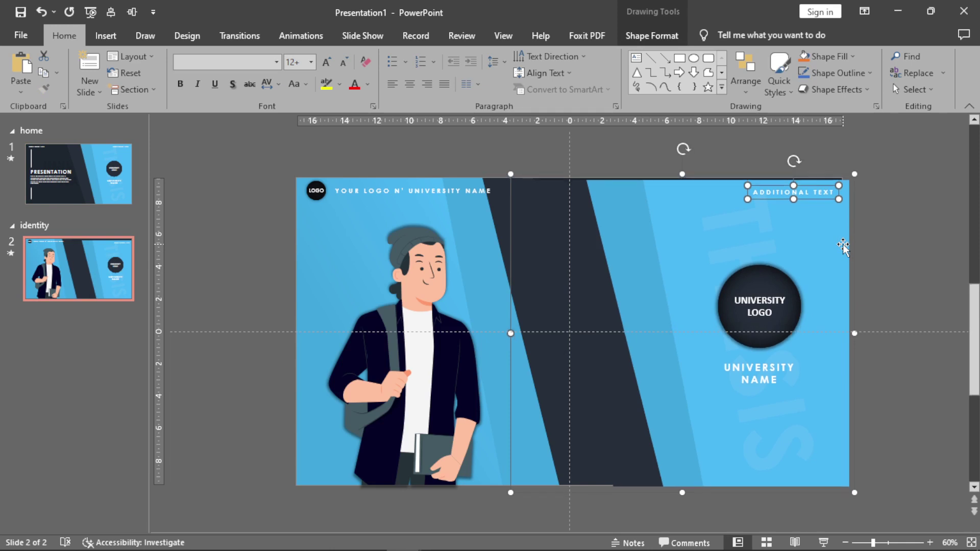
{"action": "key", "text": "Up"}
{"action": "key", "text": "Up"}
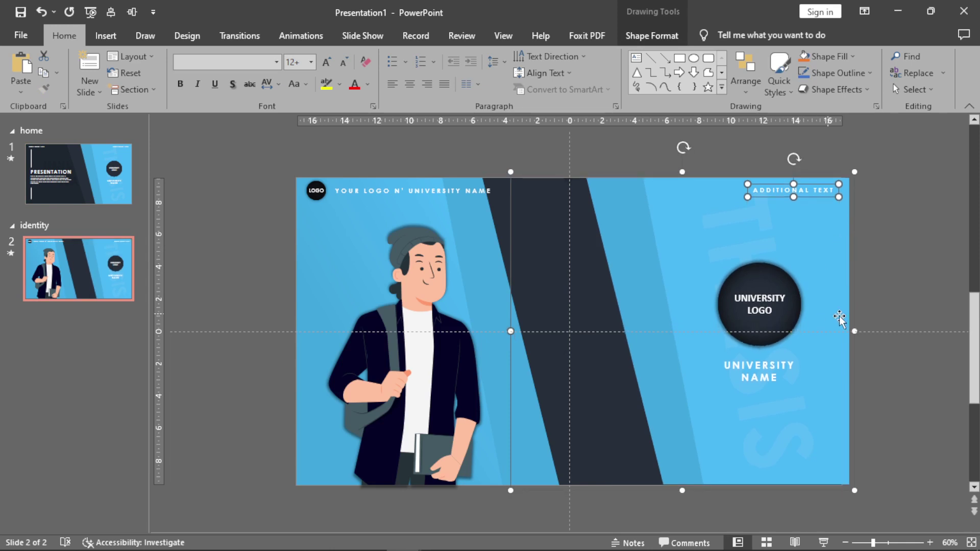
{"action": "key", "text": "Down"}
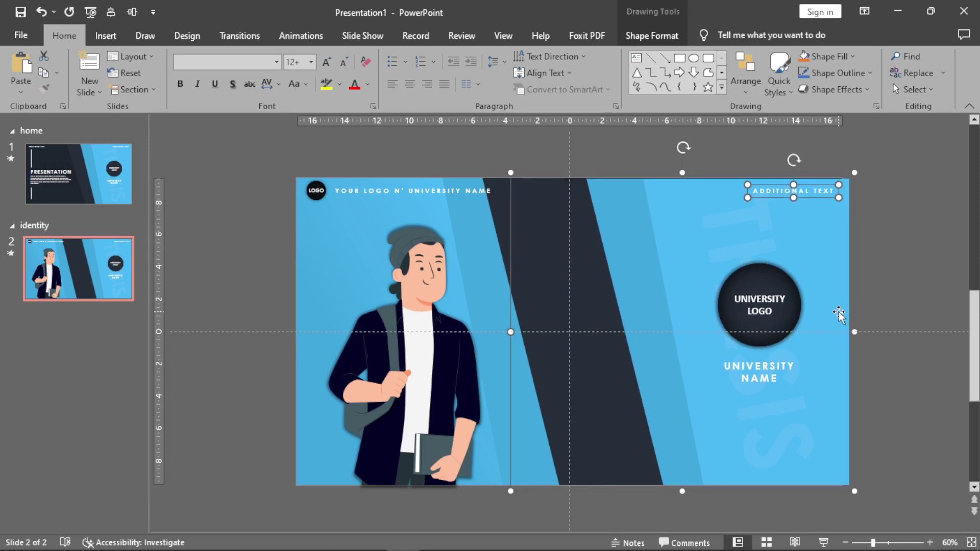
{"action": "left_click_drag", "start_coordinate": [839, 314], "coordinate": [840, 313]}
{"action": "key", "text": "Right"}
{"action": "key", "text": "Right"}
{"action": "key", "text": "Right"}
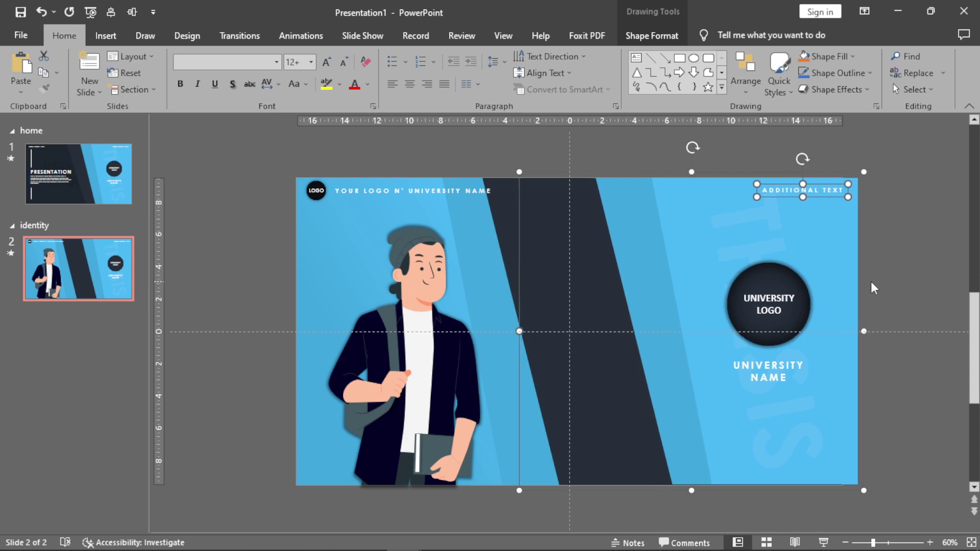
{"action": "key", "text": "Right"}
{"action": "key", "text": "Right"}
{"action": "key", "text": "Right"}
{"action": "key", "text": "Right"}
{"action": "key", "text": "Right"}
{"action": "key", "text": "Right"}
{"action": "key", "text": "Right"}
{"action": "key", "text": "Right"}
{"action": "key", "text": "Right"}
{"action": "key", "text": "Right"}
{"action": "key", "text": "Right"}
{"action": "key", "text": "Right"}
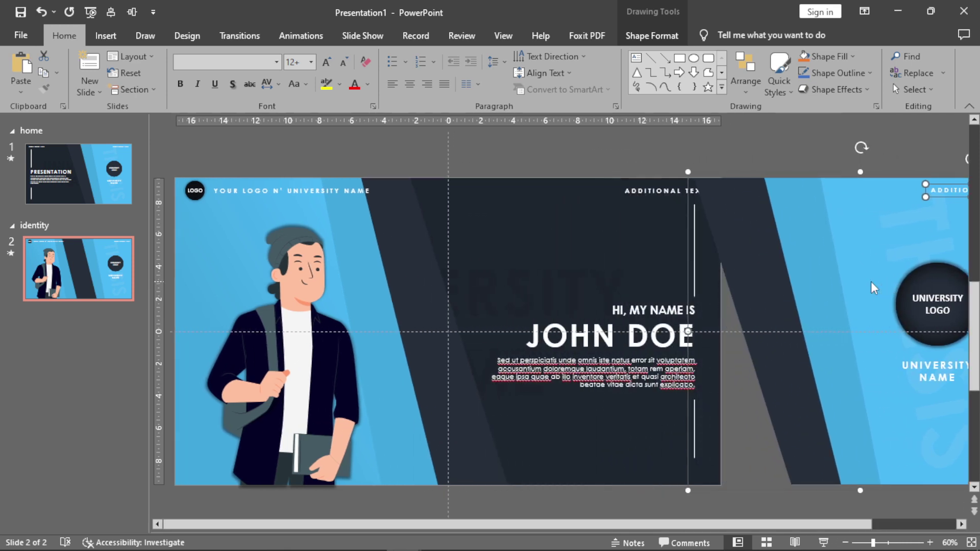
{"action": "key", "text": "Right"}
{"action": "key", "text": "Right"}
{"action": "key", "text": "Right"}
{"action": "key", "text": "Right"}
{"action": "key", "text": "Right"}
{"action": "key", "text": "Right"}
{"action": "key", "text": "ctrl+Left"}
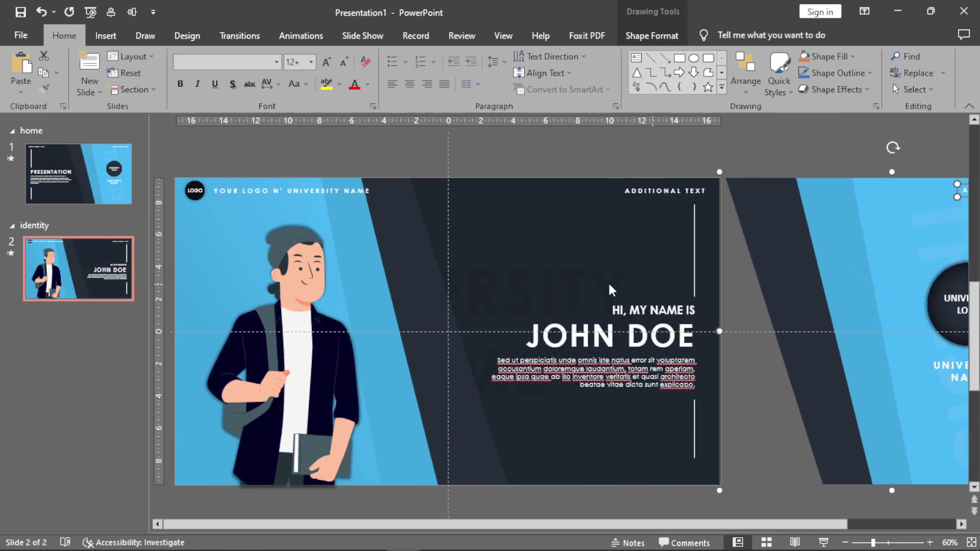
Copy the PRESENTATION title and paragraph group from slide 1 and paste it onto slide 2.
{"action": "left_click", "coordinate": [102, 183]}
{"action": "left_click", "coordinate": [324, 238]}
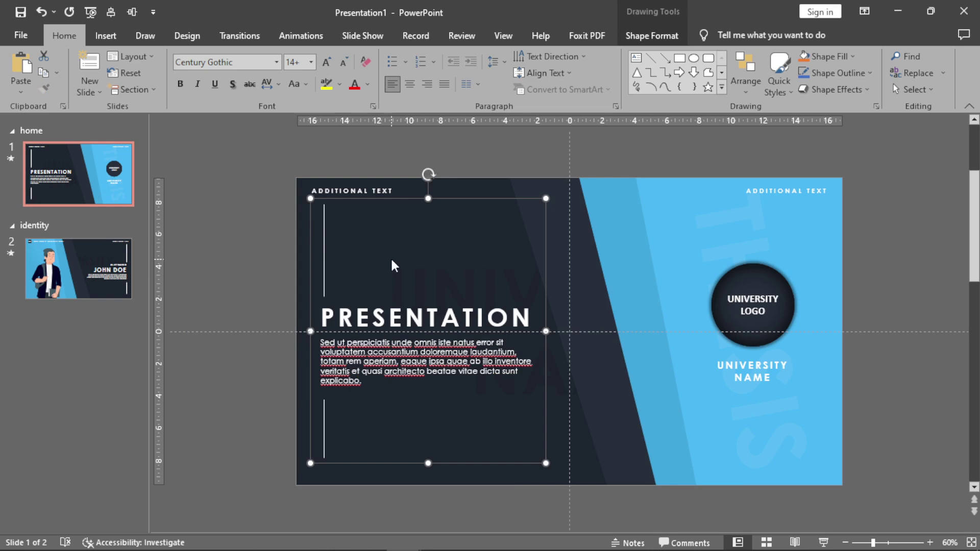
{"action": "left_click", "coordinate": [82, 252]}
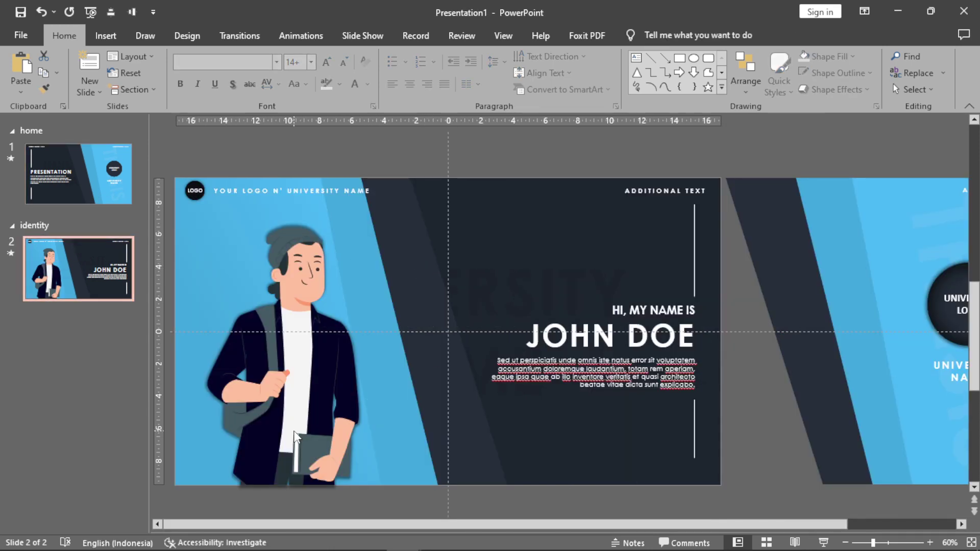
{"action": "key", "text": "ctrl+v"}
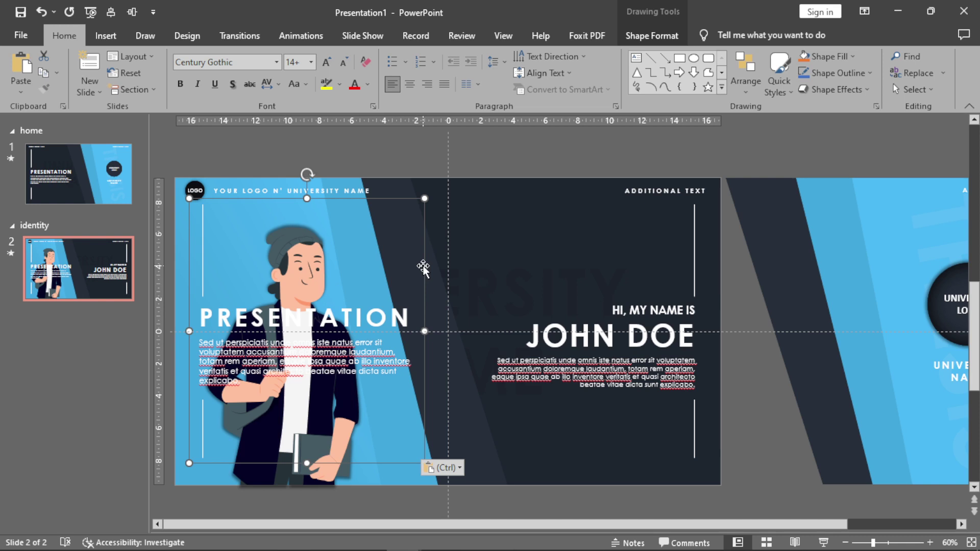
Send the pasted PRESENTATION group to back, shift it off the left edge, and zoom out.
{"action": "right_click", "coordinate": [423, 267]}
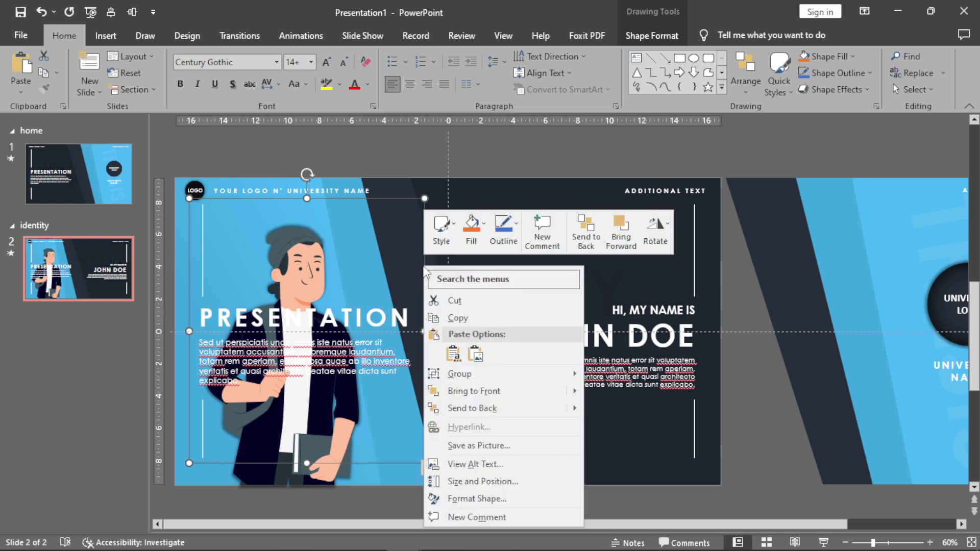
{"action": "left_click", "coordinate": [476, 409]}
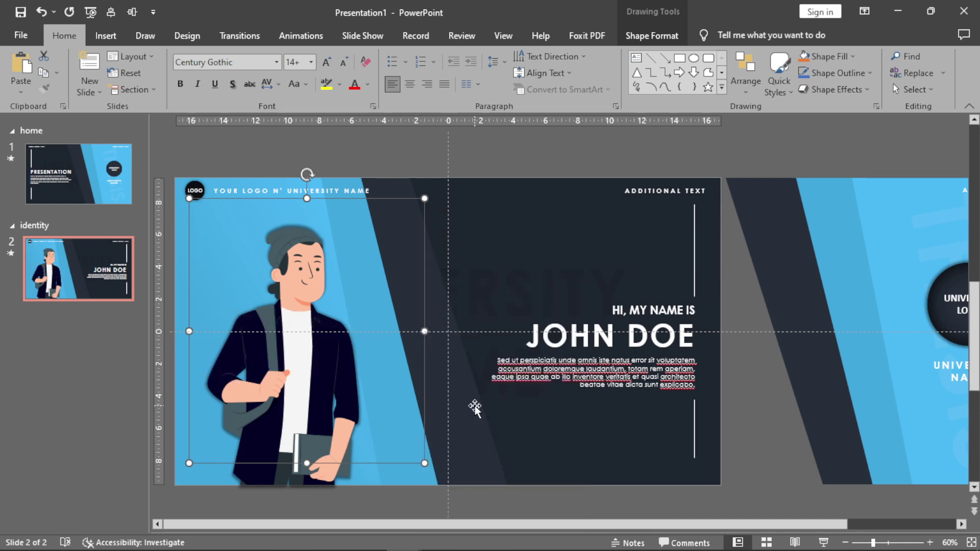
{"action": "key", "text": "shift+Left"}
{"action": "key", "text": "shift+Left"}
{"action": "key", "text": "shift+Left"}
{"action": "key", "text": "shift+Left"}
{"action": "key", "text": "shift+Left"}
{"action": "key", "text": "shift+Left"}
{"action": "key", "text": "shift+Left"}
{"action": "key", "text": "shift+Left"}
{"action": "key", "text": "shift+Left"}
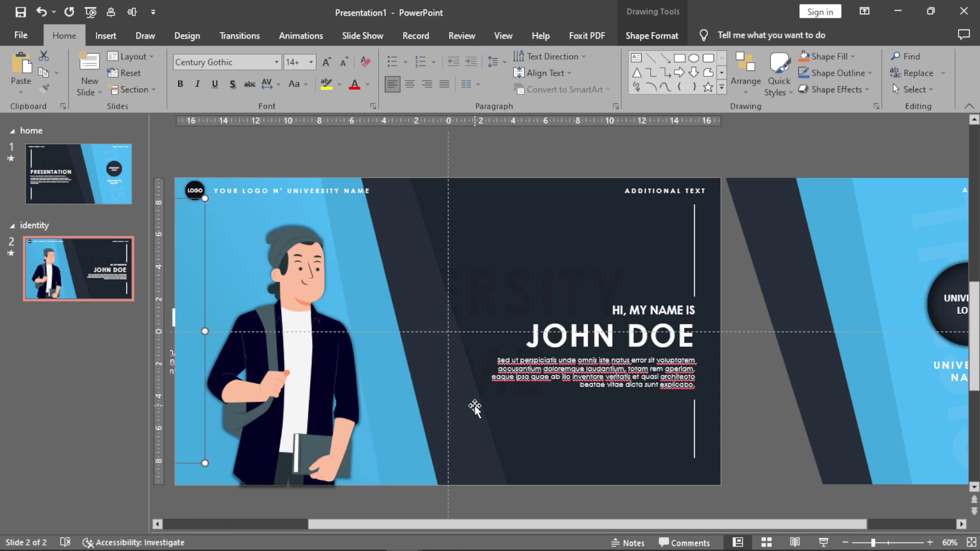
{"action": "key", "text": "shift+Left"}
{"action": "key", "text": "shift+Left"}
{"action": "key", "text": "shift+Left"}
{"action": "key", "text": "shift+Left"}
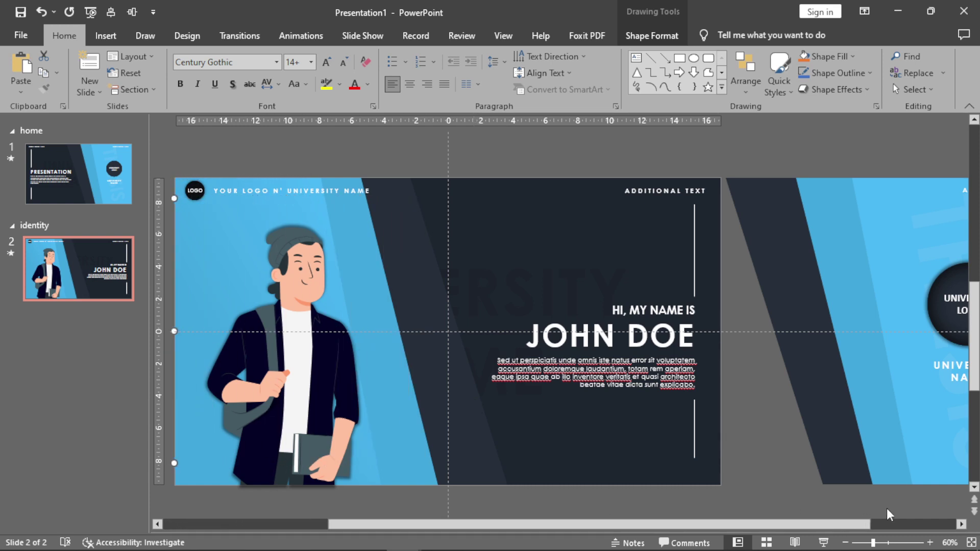
{"action": "left_click", "coordinate": [845, 543]}
At 40% zoom, copy the character illustration group onto the home slide, just off its left edge.
{"action": "left_click", "coordinate": [846, 542]}
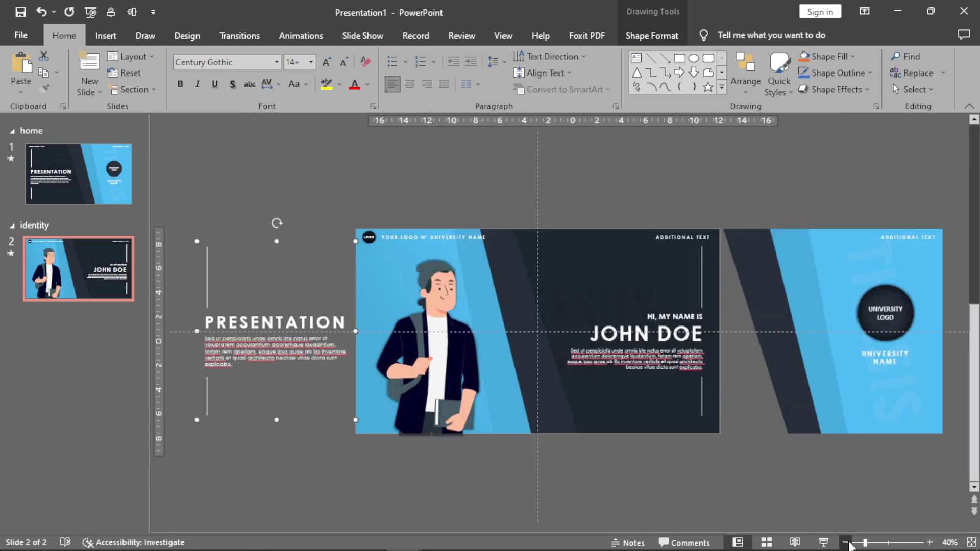
{"action": "left_click", "coordinate": [703, 178]}
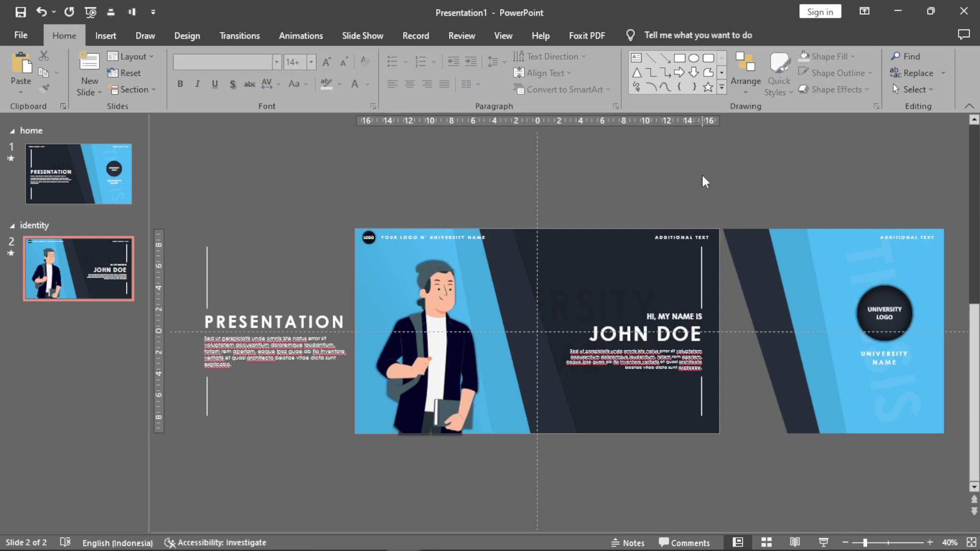
{"action": "left_click", "coordinate": [208, 265]}
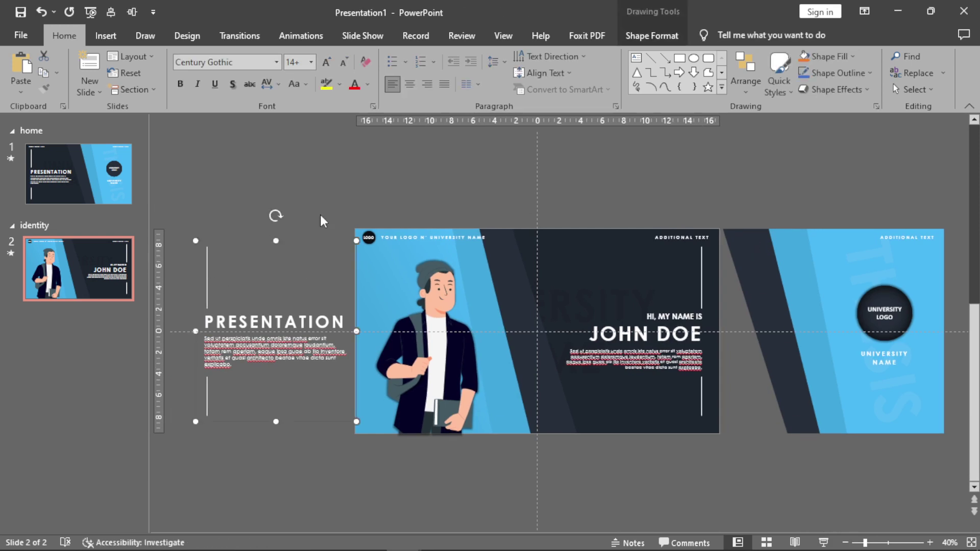
{"action": "left_click", "coordinate": [400, 191]}
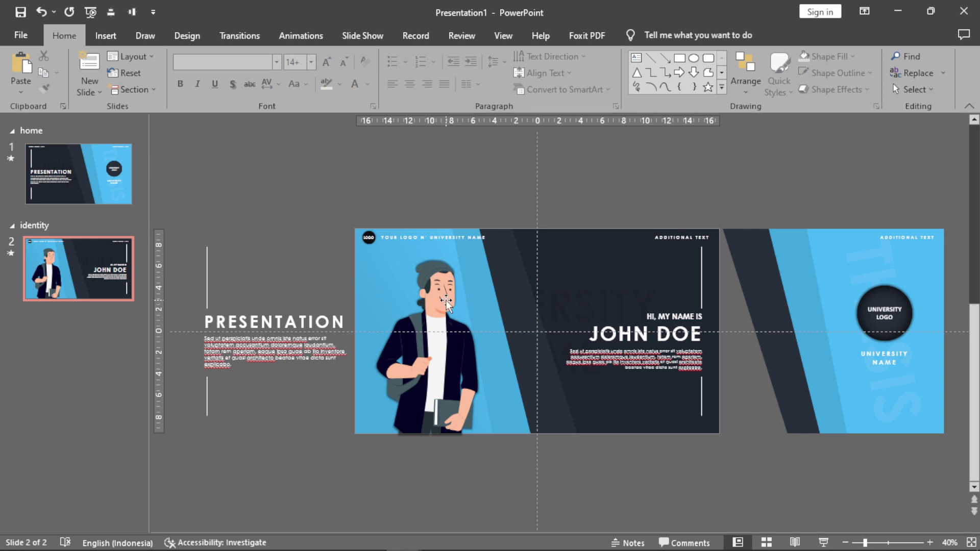
{"action": "left_click", "coordinate": [513, 300]}
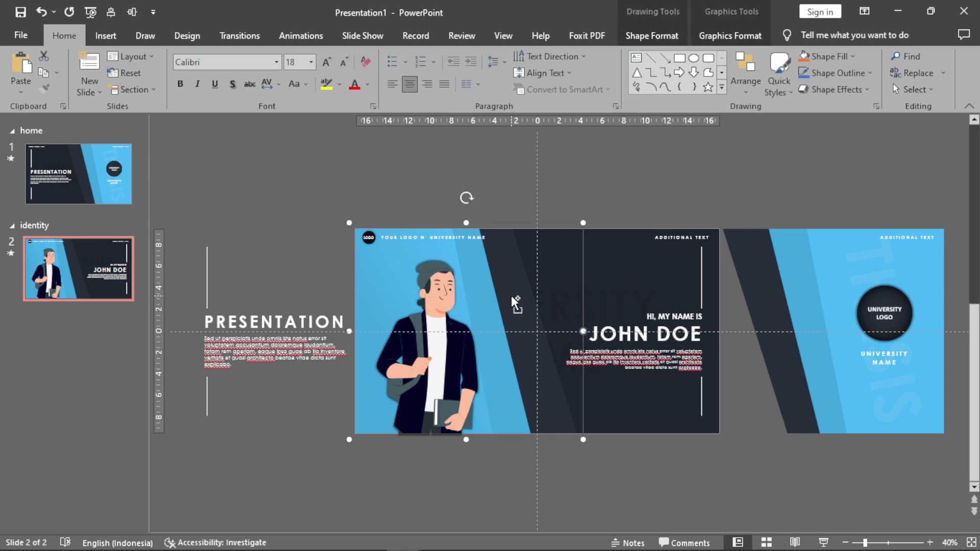
{"action": "left_click", "coordinate": [70, 185]}
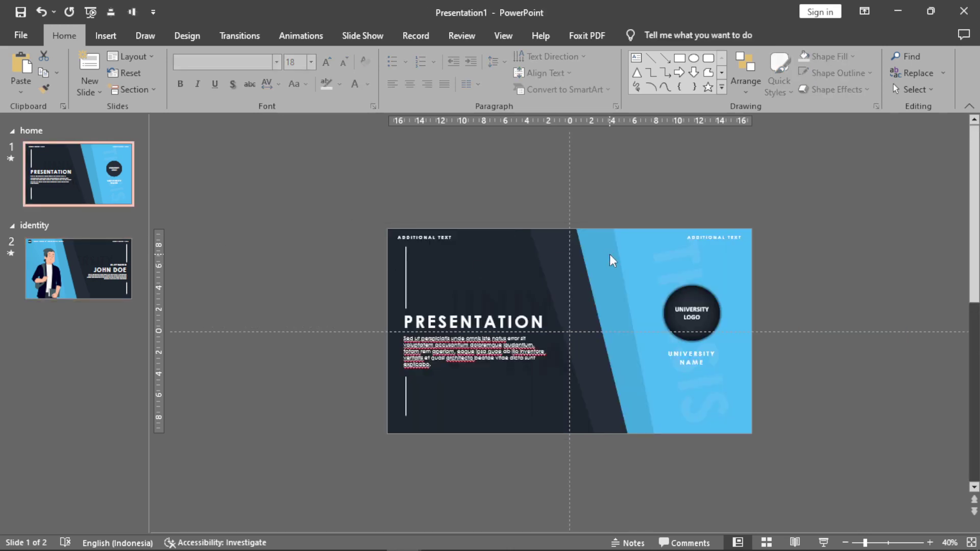
{"action": "key", "text": "ctrl+v"}
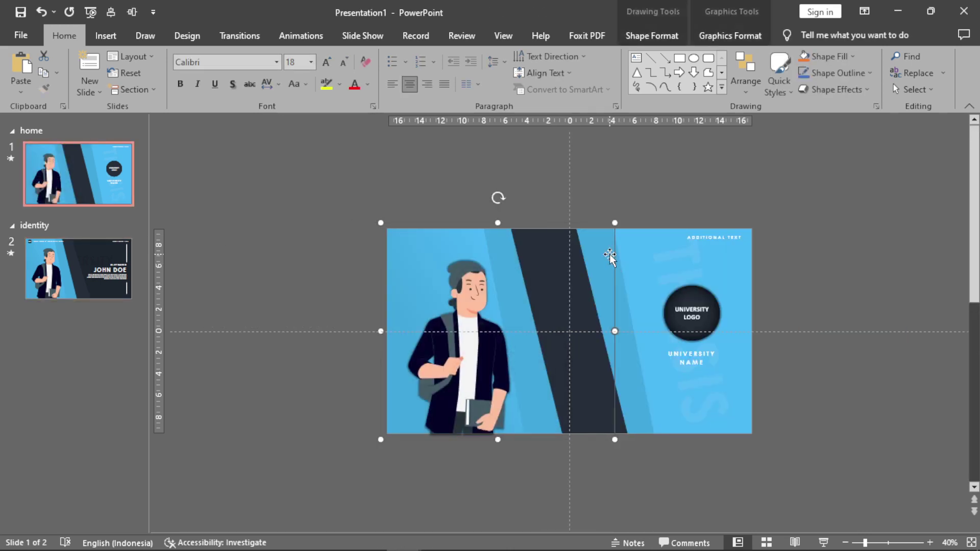
{"action": "key", "text": "Left"}
{"action": "key", "text": "Left"}
{"action": "key", "text": "Left"}
{"action": "key", "text": "Left"}
{"action": "key", "text": "Left"}
{"action": "key", "text": "Left"}
{"action": "key", "text": "Left"}
{"action": "key", "text": "Left"}
{"action": "key", "text": "Left"}
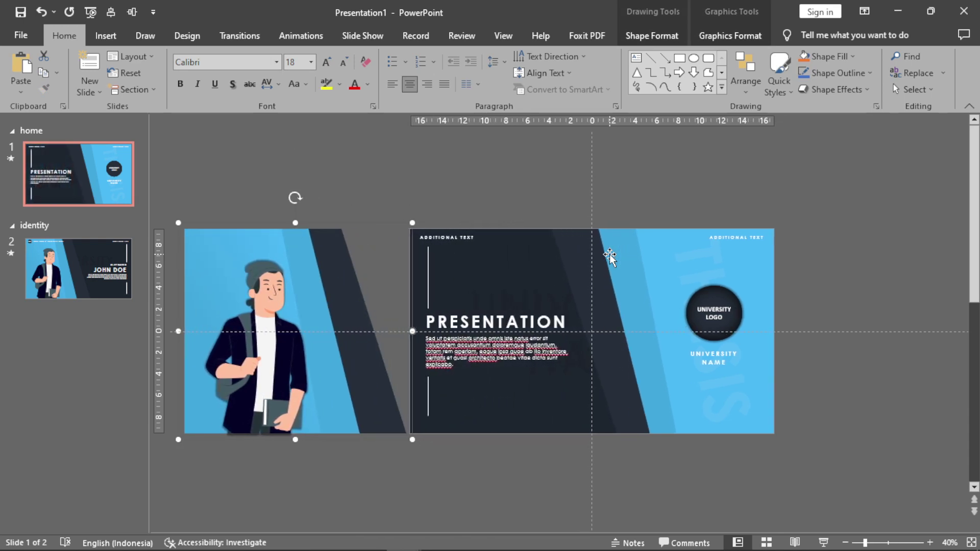
Paste the JOHN DOE text group onto the home slide, send it to back, and nudge it right off-slide.
{"action": "left_click", "coordinate": [126, 265]}
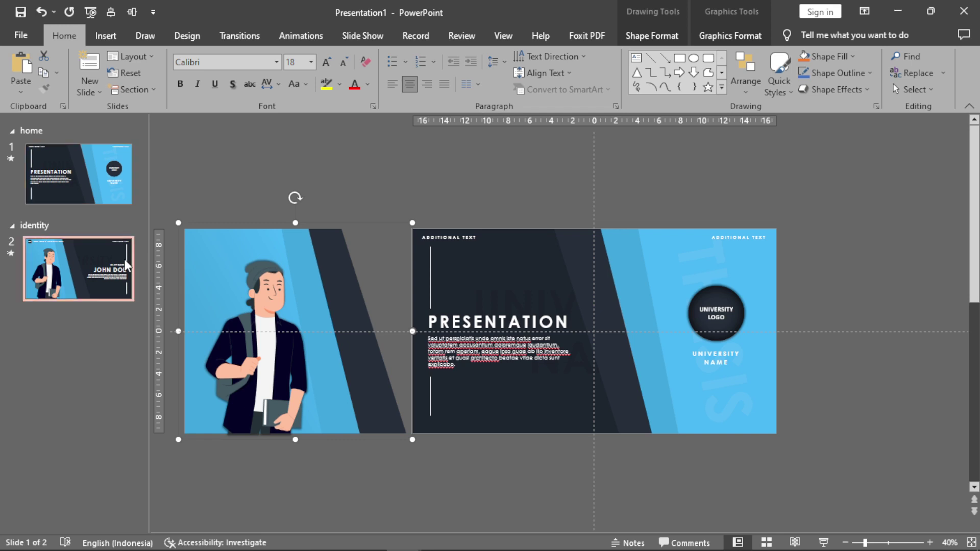
{"action": "left_click", "coordinate": [703, 281]}
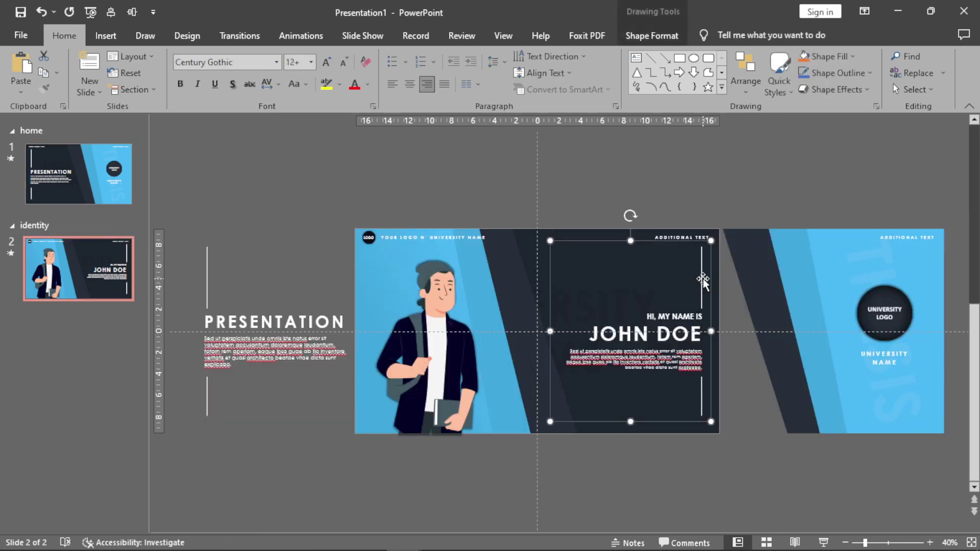
{"action": "key", "text": "Page_Up"}
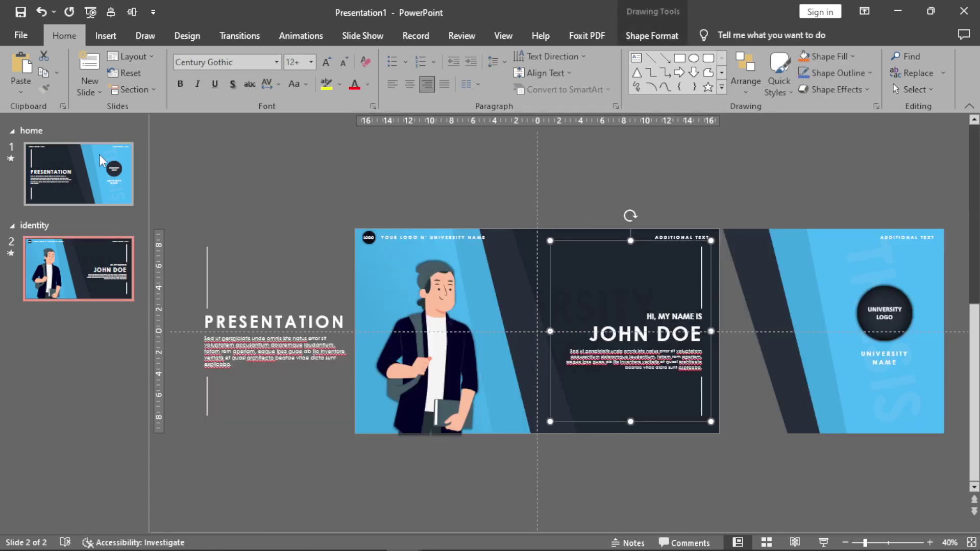
{"action": "key", "text": "ctrl+v"}
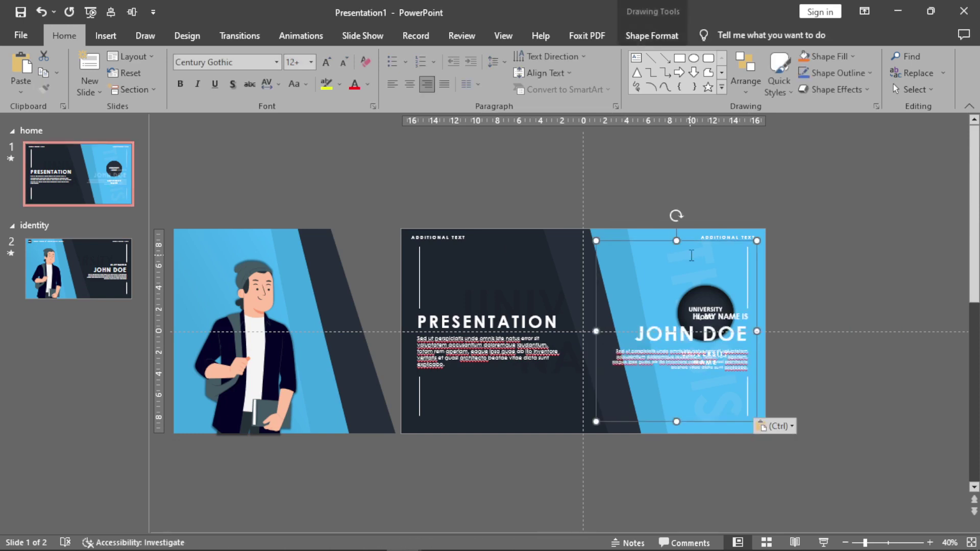
{"action": "right_click", "coordinate": [756, 278]}
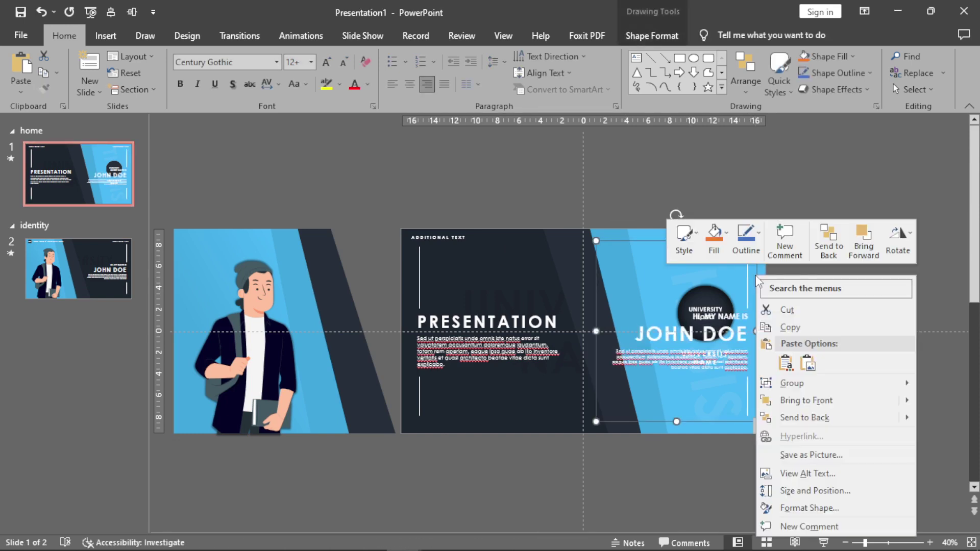
{"action": "left_click", "coordinate": [814, 418]}
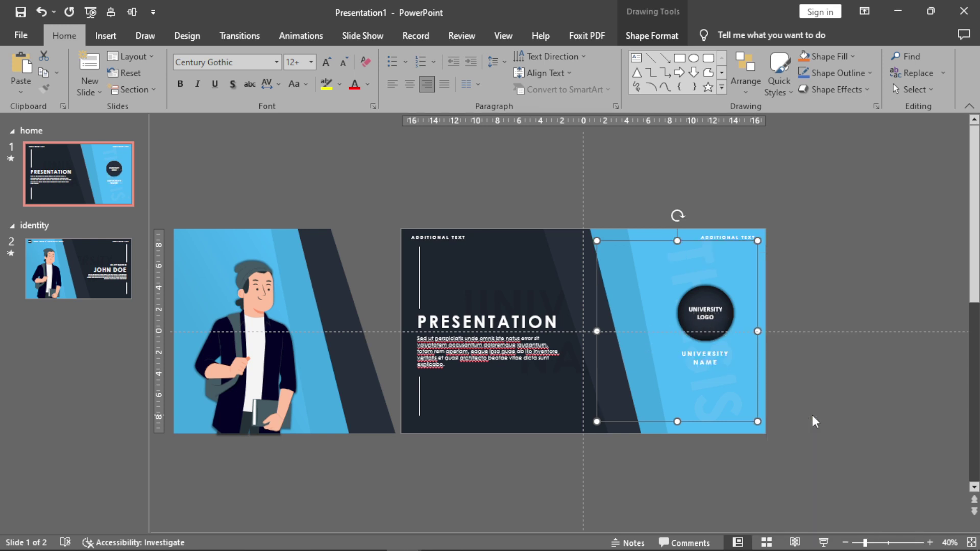
{"action": "key", "text": "Right"}
{"action": "key", "text": "Right"}
{"action": "key", "text": "Right"}
{"action": "key", "text": "Right"}
{"action": "key", "text": "Right"}
{"action": "key", "text": "Right"}
{"action": "key", "text": "Right"}
{"action": "key", "text": "Right"}
{"action": "key", "text": "Right"}
{"action": "key", "text": "Right"}
{"action": "key", "text": "Right"}
{"action": "key", "text": "Right"}
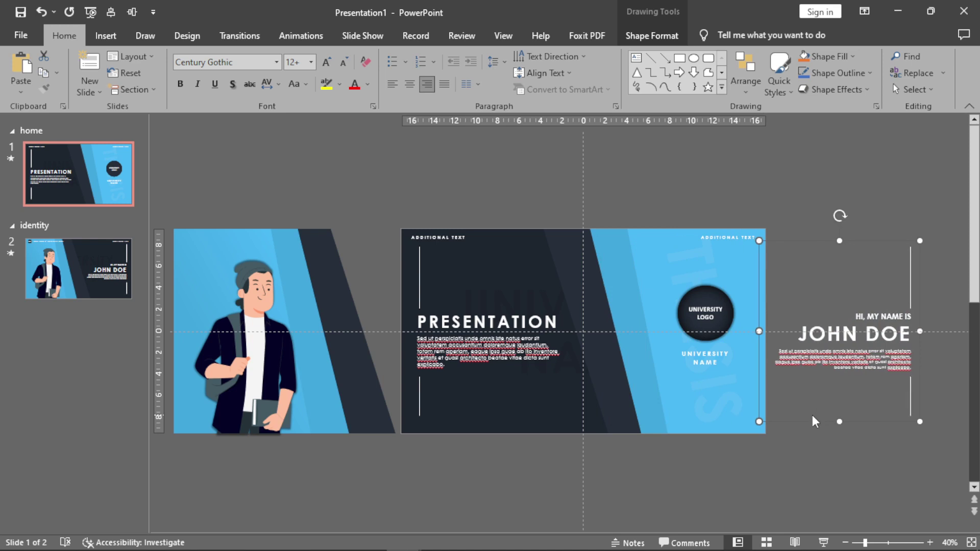
{"action": "key", "text": "Right"}
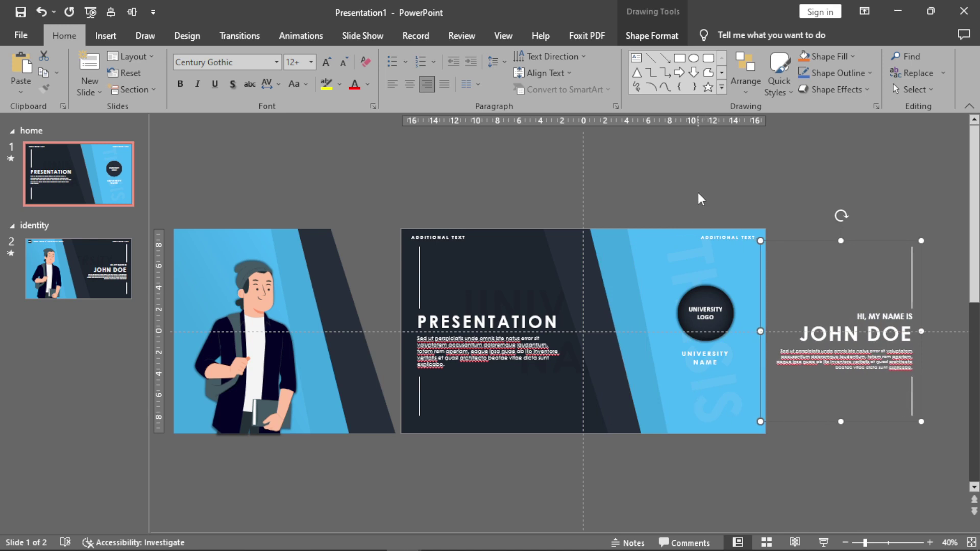
Play the show from the home slide, advance to watch the Morph to the identity slide, then exit.
{"action": "key", "text": "F5"}
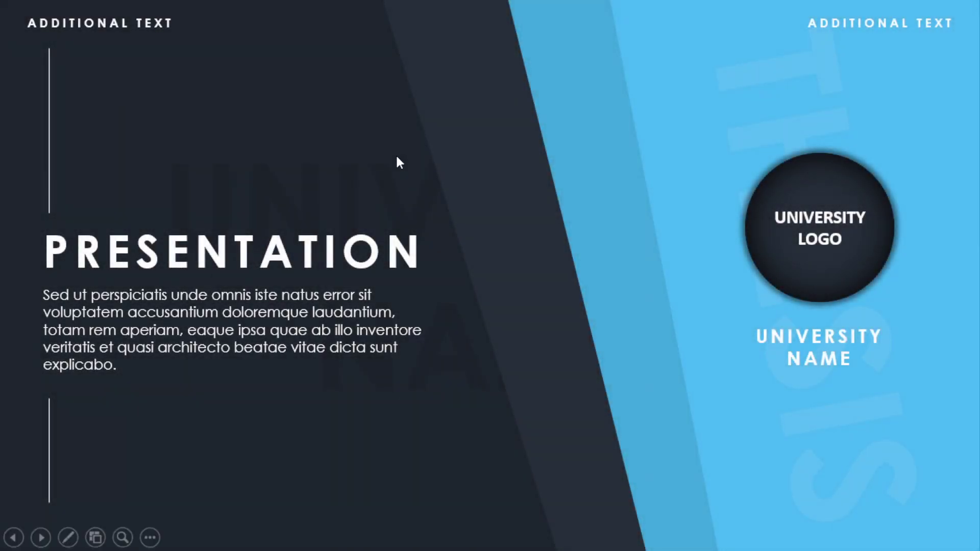
{"action": "left_click", "coordinate": [397, 157]}
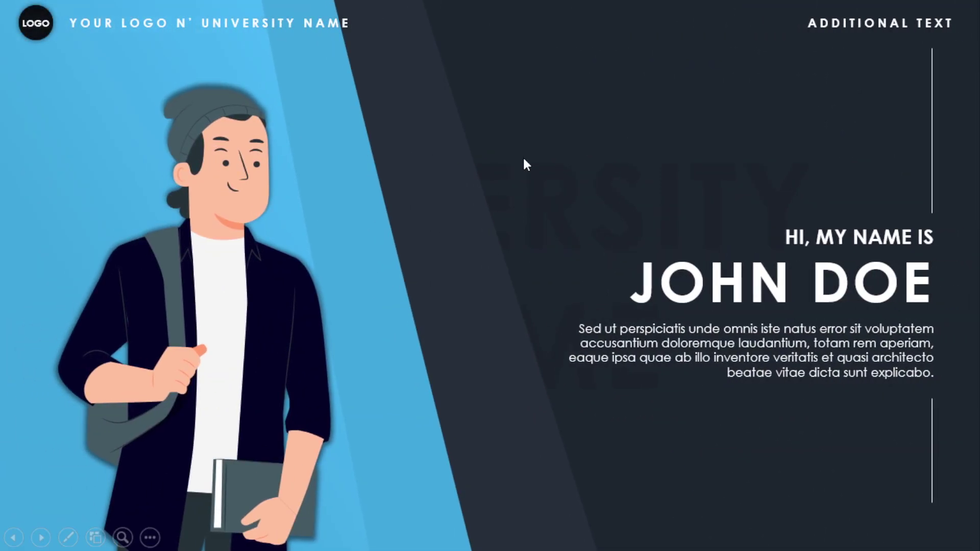
{"action": "key", "text": "Escape"}
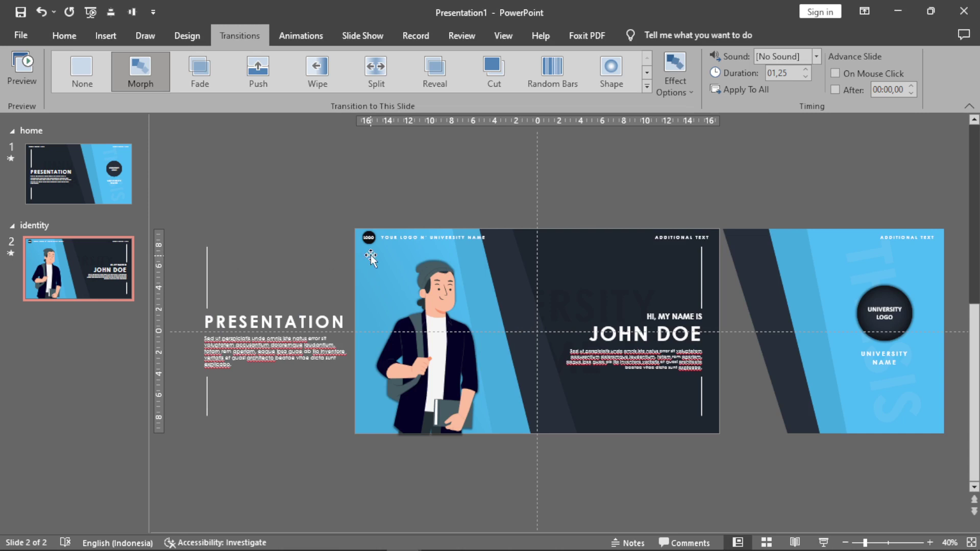
Change the selected group's Lines motion-path animation to None in the animation gallery.
{"action": "left_click_drag", "start_coordinate": [831, 331], "coordinate": [628, 332]}
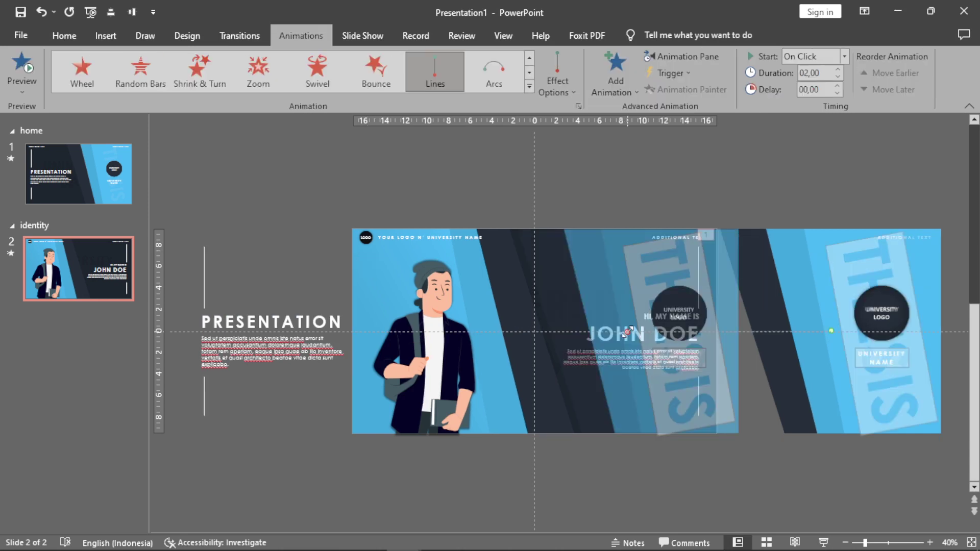
{"action": "left_click", "coordinate": [531, 88]}
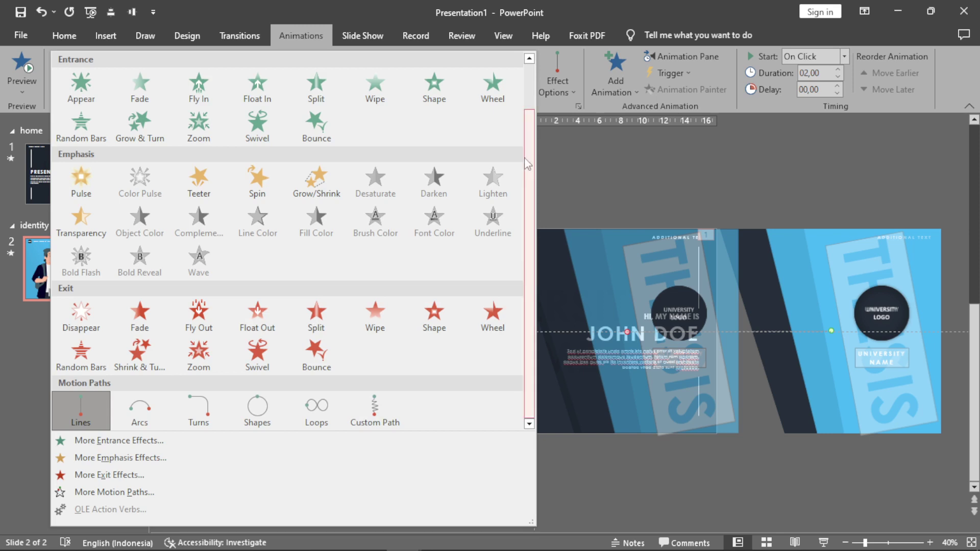
{"action": "left_click_drag", "start_coordinate": [529, 157], "coordinate": [535, 99]}
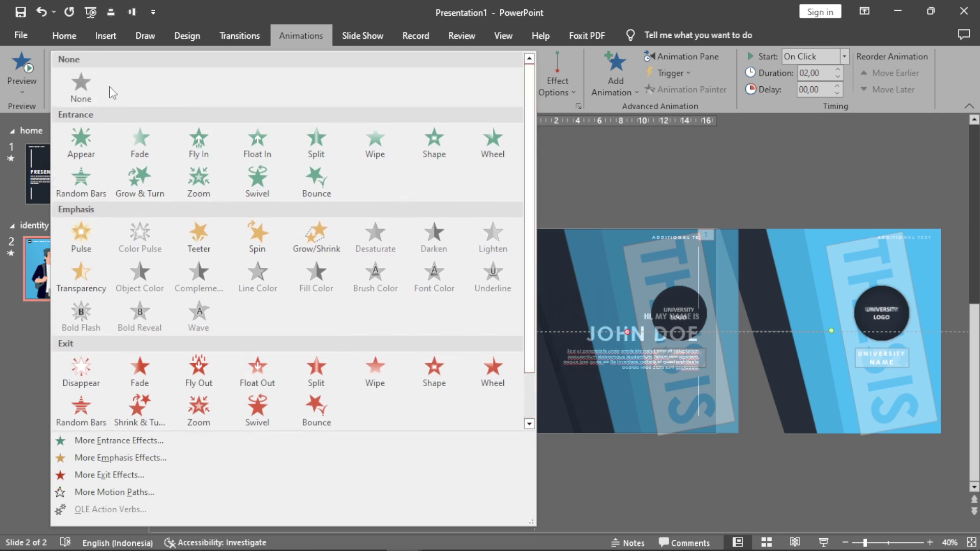
{"action": "left_click", "coordinate": [80, 84]}
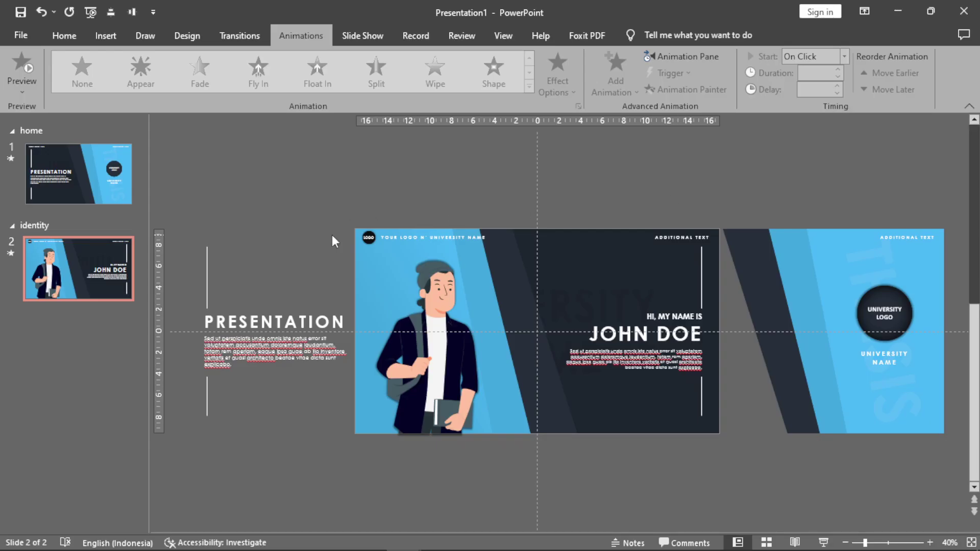
On the title slide, draw a small rounded rectangle near the lower right.
{"action": "left_click", "coordinate": [114, 195]}
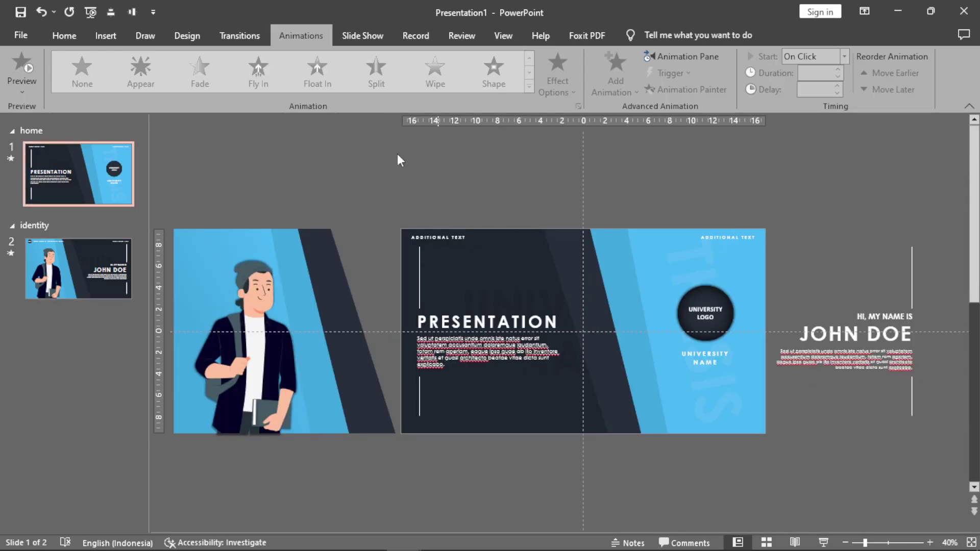
{"action": "left_click", "coordinate": [64, 35]}
{"action": "left_click", "coordinate": [709, 58]}
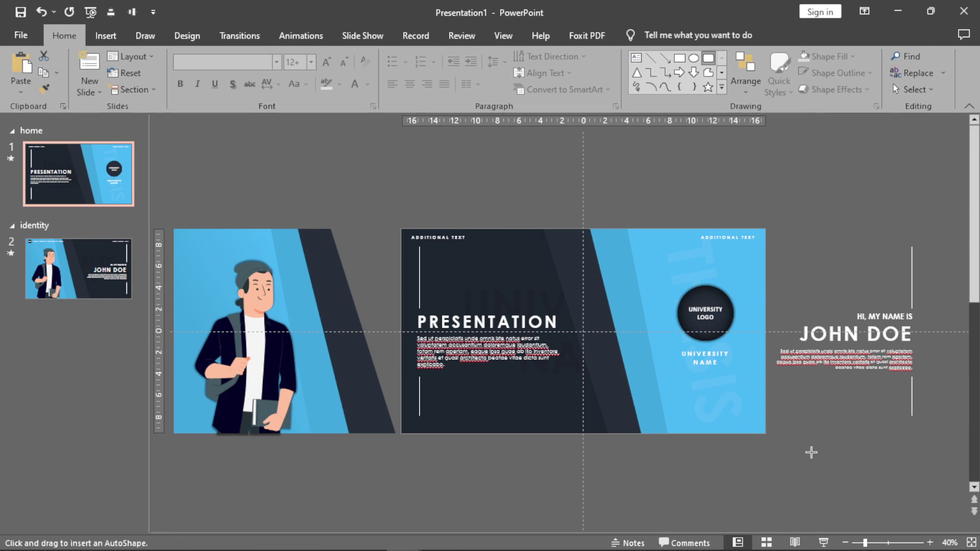
{"action": "scroll", "coordinate": [916, 528], "scroll_direction": "up", "scroll_amount": 5}
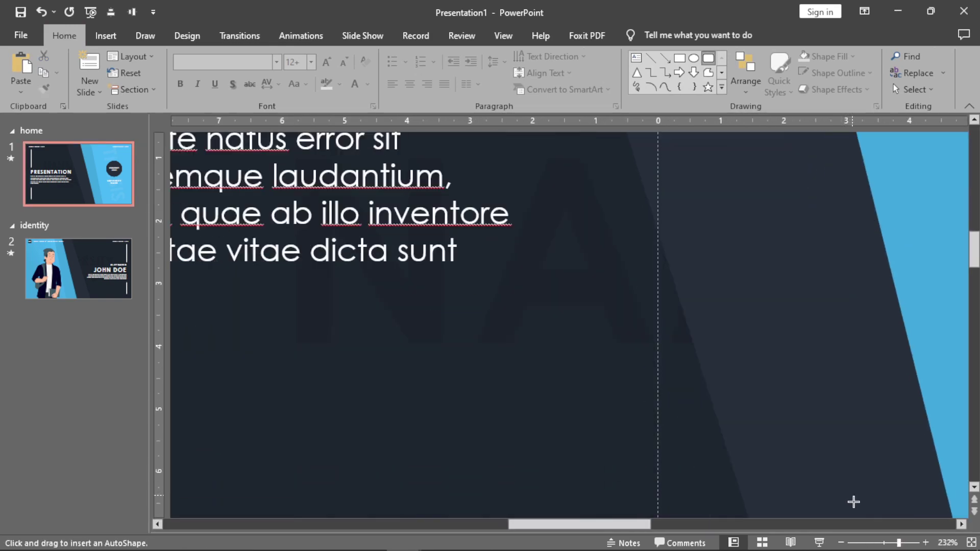
{"action": "scroll", "coordinate": [877, 547], "scroll_direction": "down", "scroll_amount": 5}
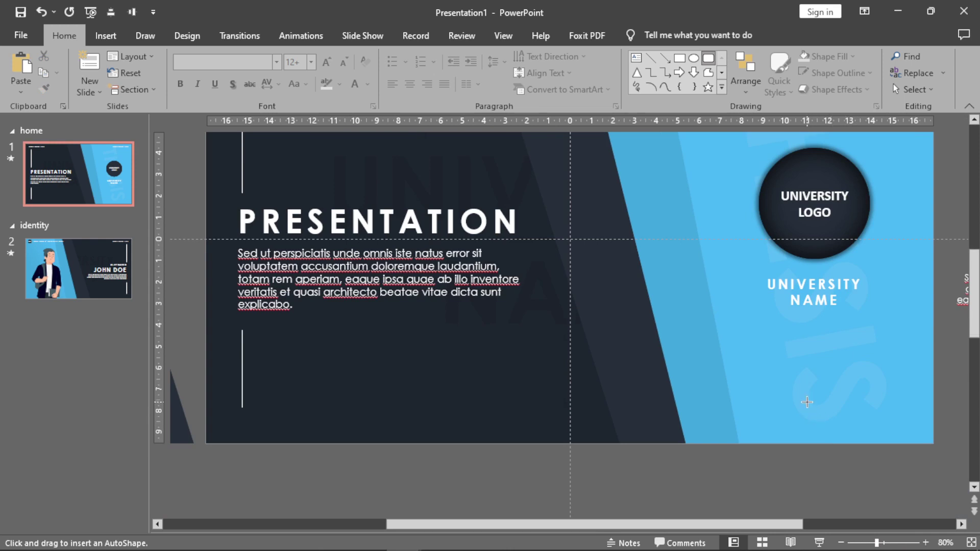
{"action": "left_click_drag", "start_coordinate": [805, 388], "coordinate": [879, 412]}
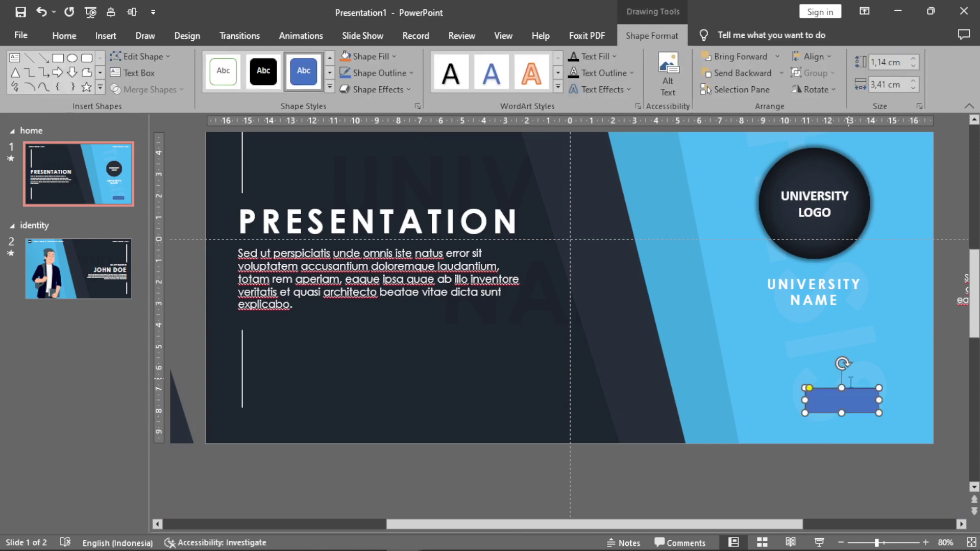
Label the rectangle NEXT and give it a thin white outline with no fill.
{"action": "left_click", "coordinate": [846, 402]}
{"action": "type", "text": "n"}
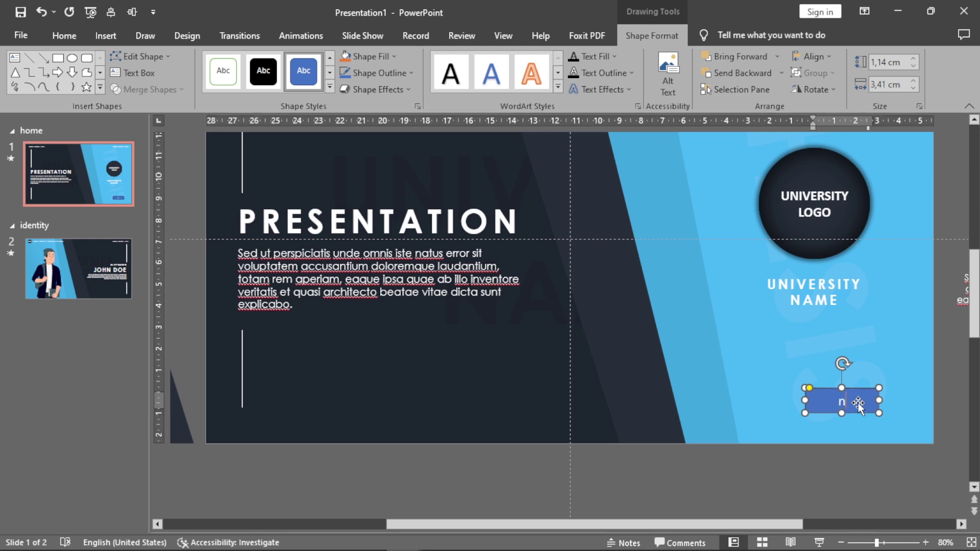
{"action": "type", "text": "NEXT"}
{"action": "key", "text": "Escape"}
{"action": "left_click", "coordinate": [380, 73]}
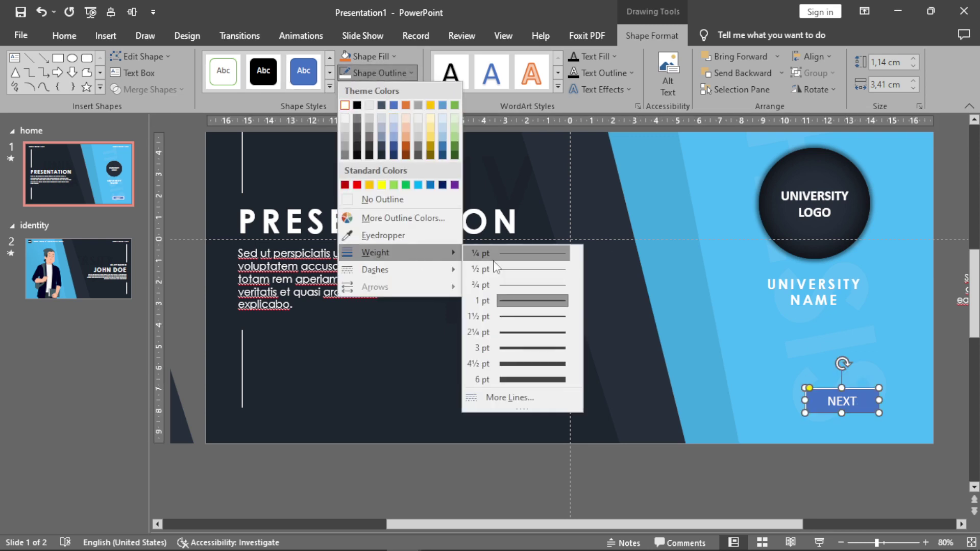
{"action": "left_click", "coordinate": [518, 337]}
{"action": "left_click", "coordinate": [396, 56]}
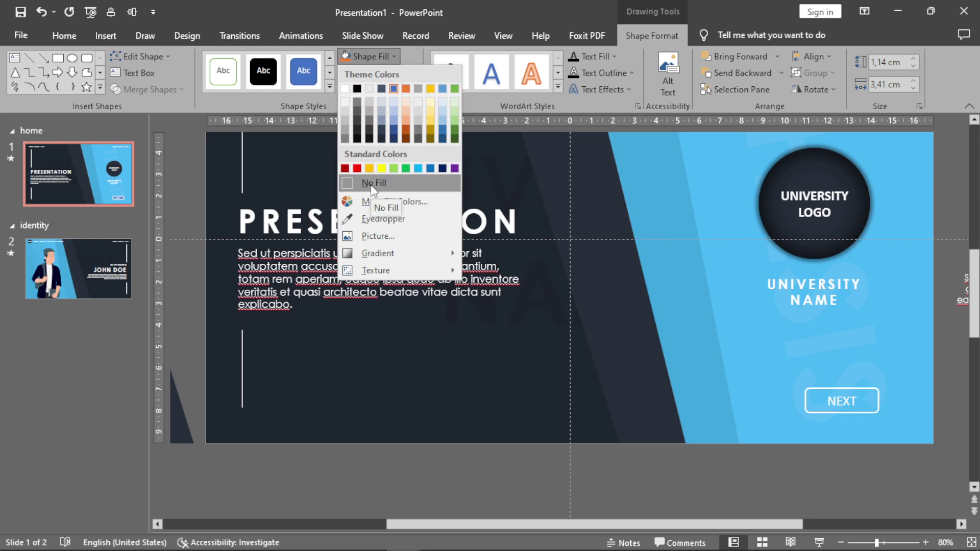
{"action": "left_click", "coordinate": [370, 184]}
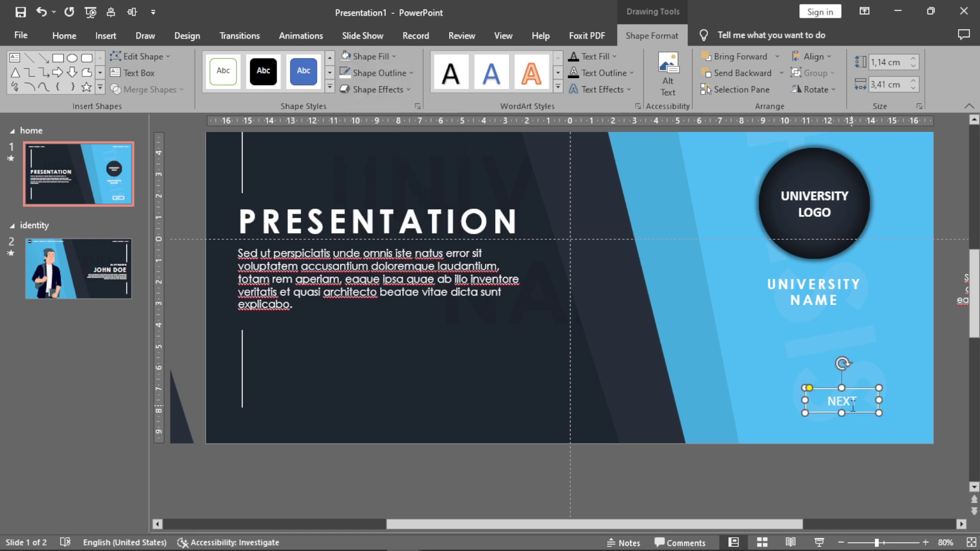
Duplicate the NEXT button, move the copy left, and relabel it BACK.
{"action": "key", "text": "ctrl+d"}
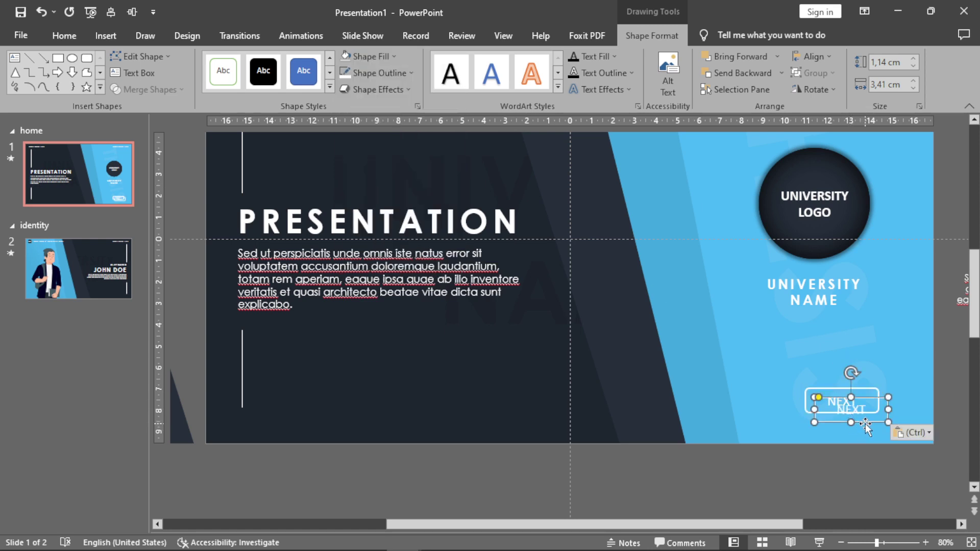
{"action": "left_click_drag", "start_coordinate": [865, 423], "coordinate": [771, 415]}
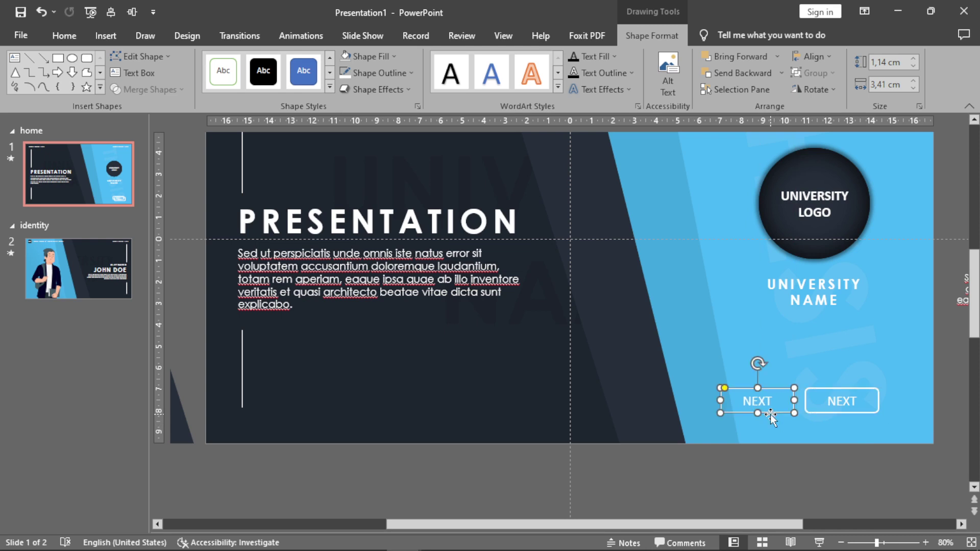
{"action": "left_click", "coordinate": [774, 399]}
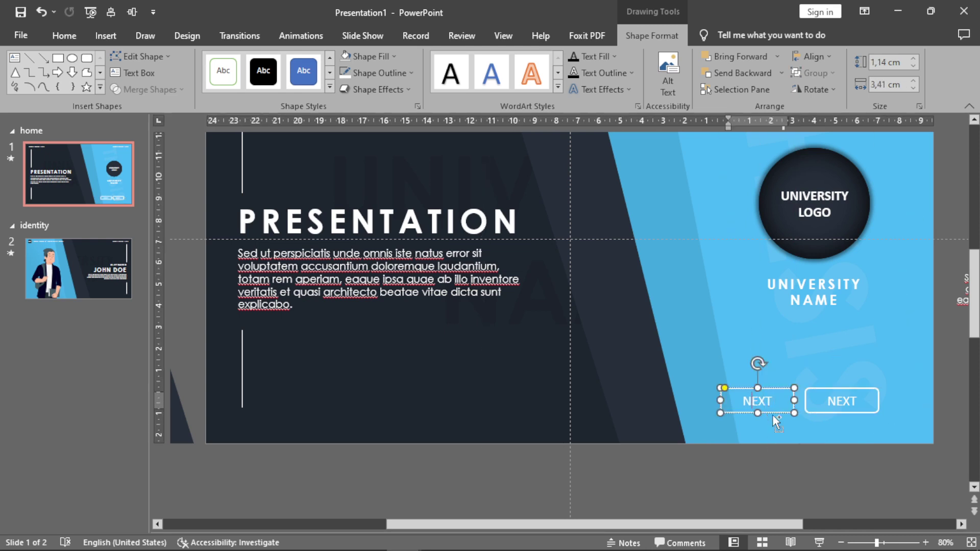
{"action": "key", "text": "ctrl+a"}
{"action": "type", "text": "ba"}
{"action": "key", "text": "BackSpace"}
{"action": "key", "text": "BackSpace"}
{"action": "key", "text": "BackSpace"}
{"action": "type", "text": "BACK"}
Align the BACK button to the slide's left edge, opposite NEXT.
{"action": "left_click", "coordinate": [813, 56]}
{"action": "left_click", "coordinate": [817, 71]}
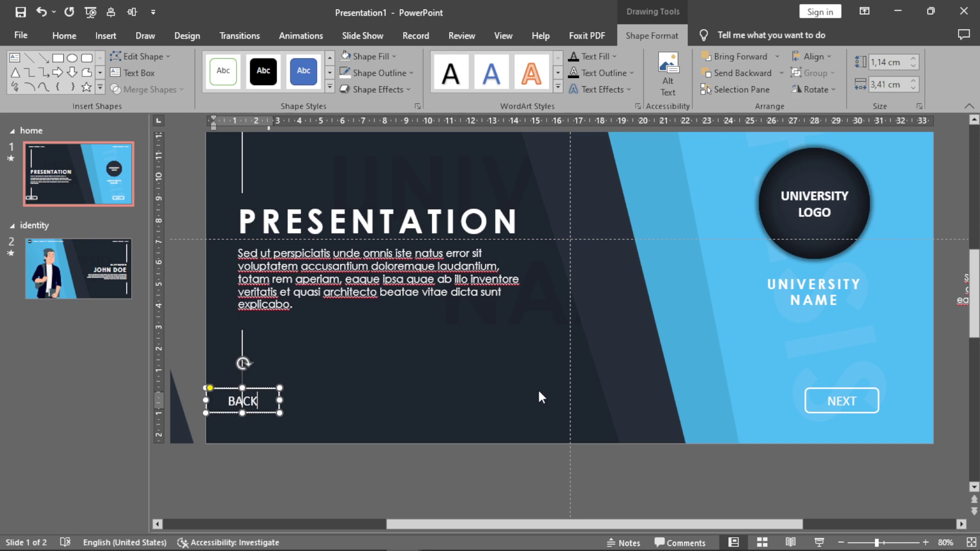
{"action": "left_click", "coordinate": [317, 468]}
{"action": "left_click", "coordinate": [280, 404]}
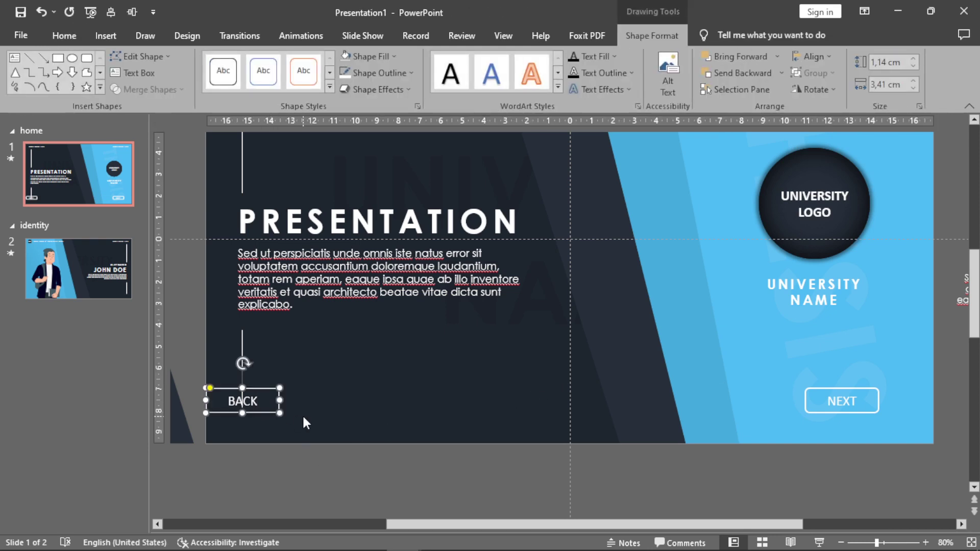
{"action": "left_click", "coordinate": [820, 412], "text": "shift"}
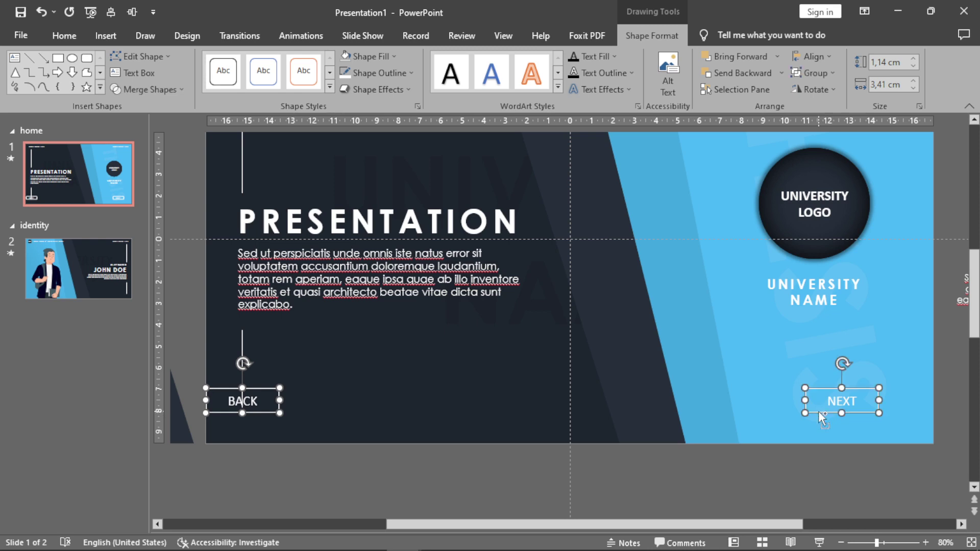
{"action": "left_click", "coordinate": [535, 443]}
{"action": "scroll", "coordinate": [534, 442], "scroll_direction": "down", "scroll_amount": 2, "text": "ctrl"}
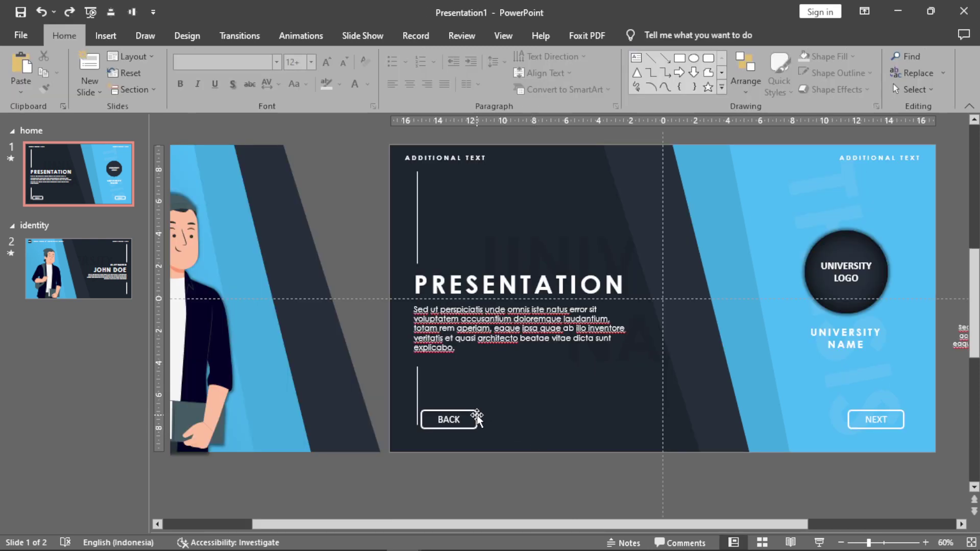
Give the NEXT button a click action that hyperlinks to Next Slide.
{"action": "left_click", "coordinate": [855, 413]}
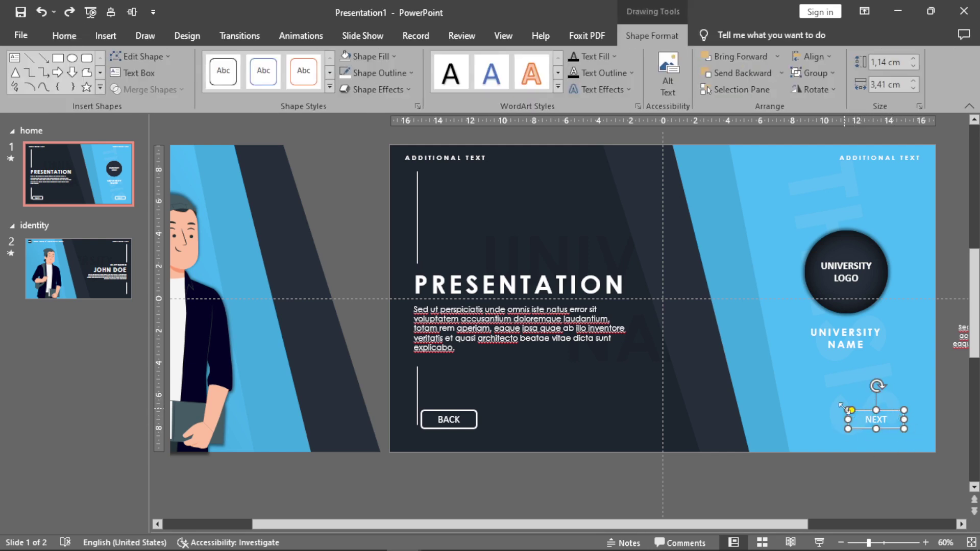
{"action": "left_click", "coordinate": [105, 35]}
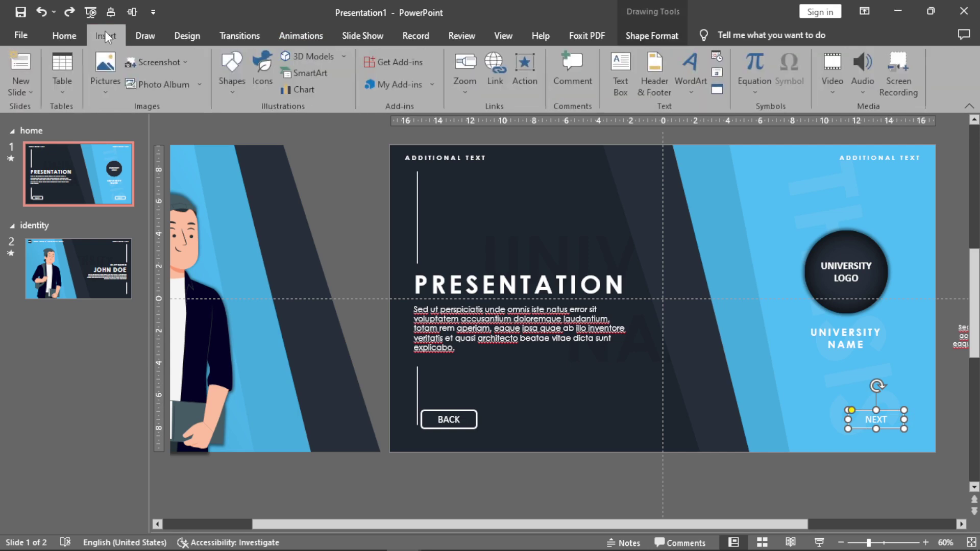
{"action": "left_click", "coordinate": [525, 69]}
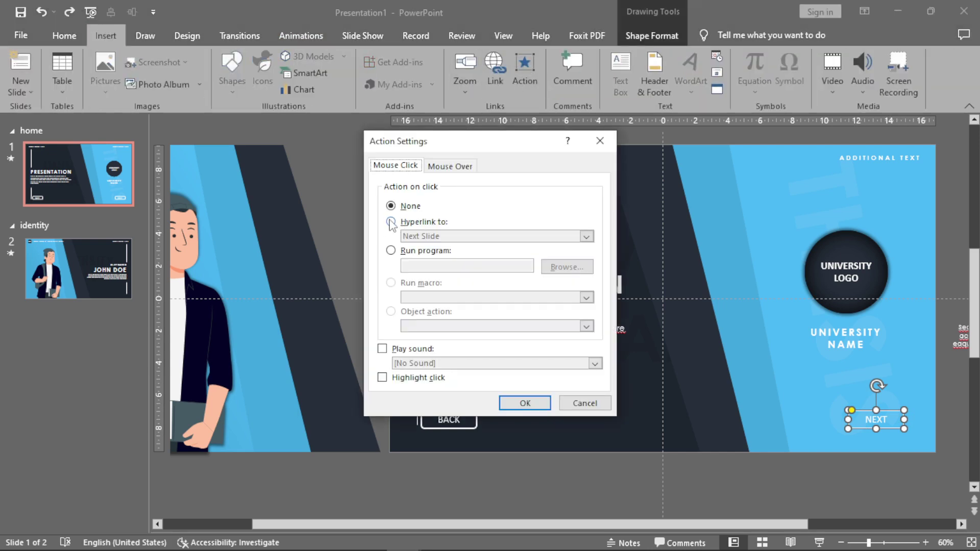
{"action": "left_click", "coordinate": [391, 222]}
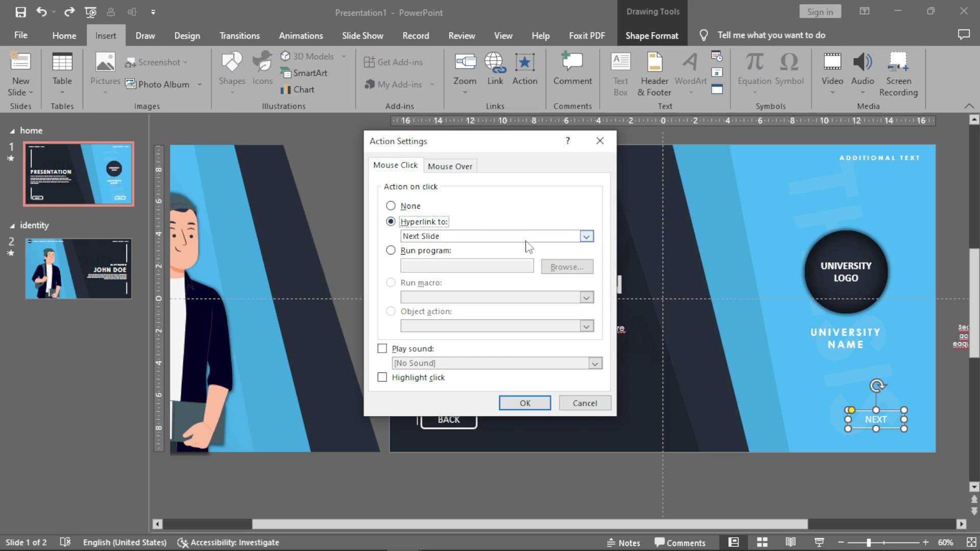
{"action": "left_click", "coordinate": [536, 403]}
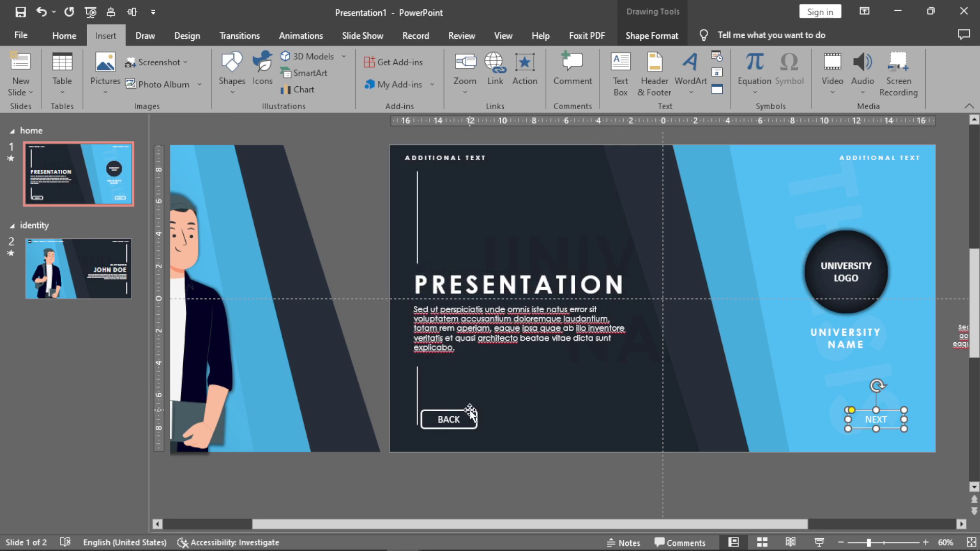
Give the BACK button a click action hyperlinking to Previous Slide, then select both buttons.
{"action": "left_click", "coordinate": [467, 414]}
{"action": "left_click", "coordinate": [525, 66]}
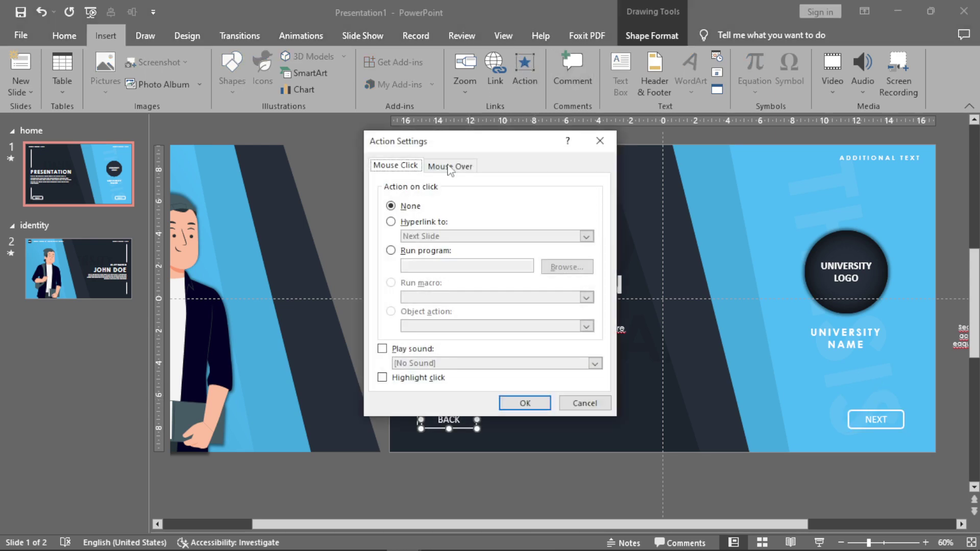
{"action": "left_click", "coordinate": [391, 222]}
{"action": "left_click", "coordinate": [429, 237]}
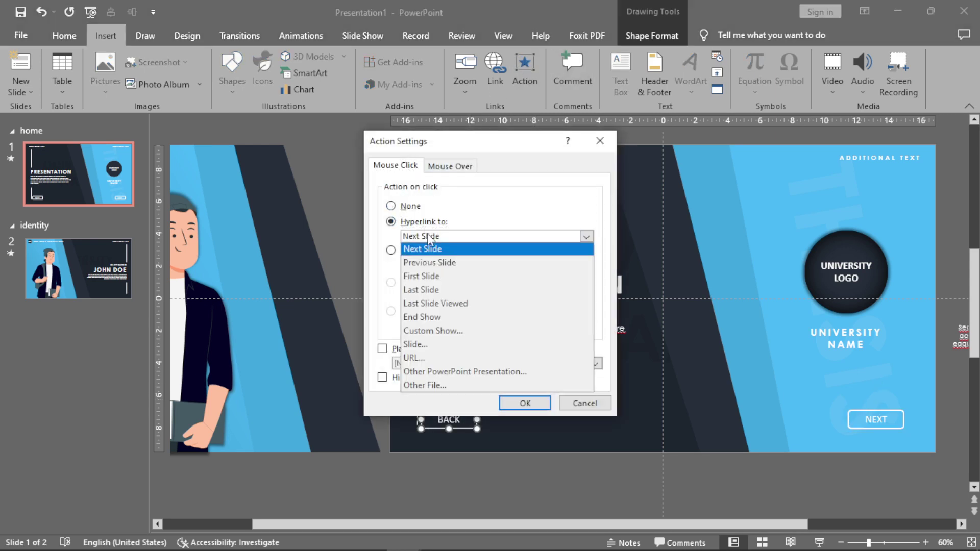
{"action": "left_click", "coordinate": [431, 264]}
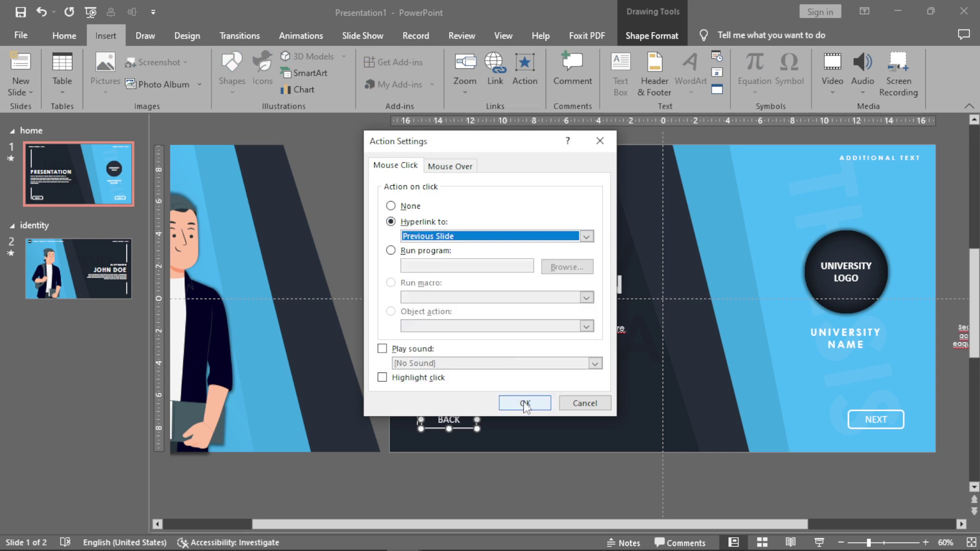
{"action": "left_click", "coordinate": [524, 403]}
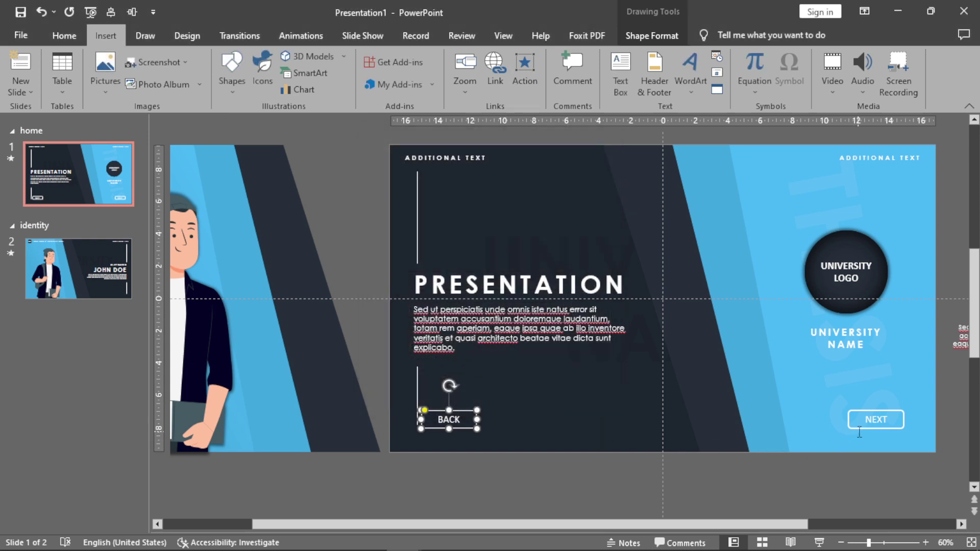
{"action": "left_click", "coordinate": [860, 430], "text": "shift"}
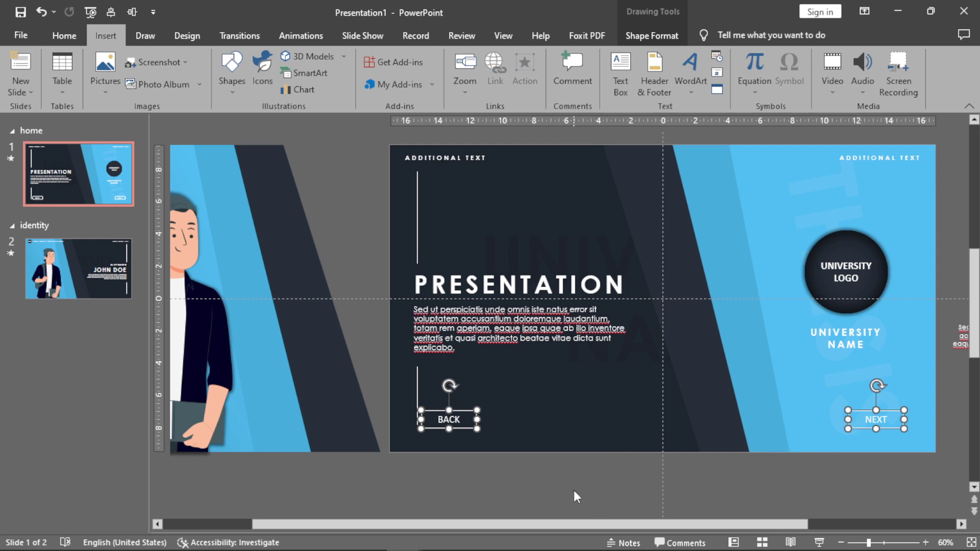
Paste the BACK and NEXT buttons onto slide 2.
{"action": "left_click", "coordinate": [76, 266]}
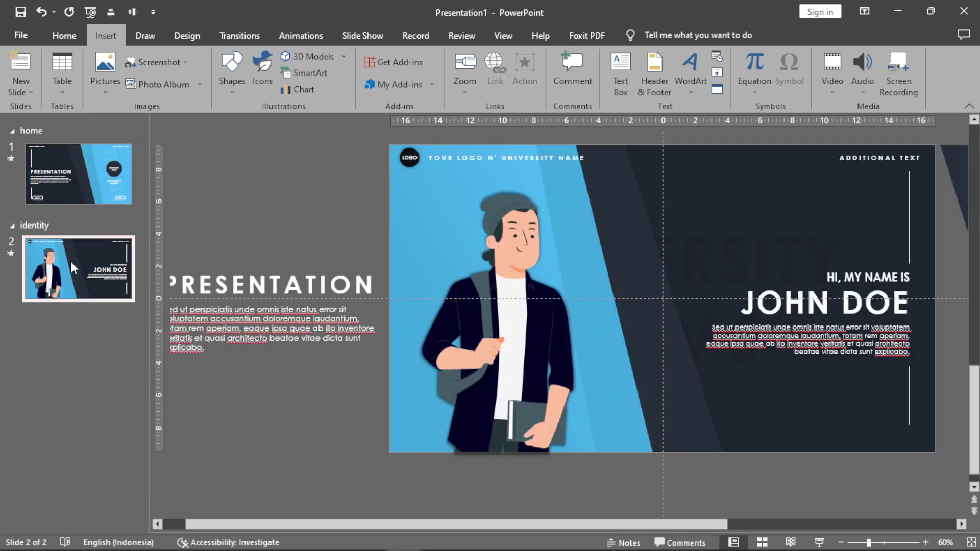
{"action": "key", "text": "ctrl+v"}
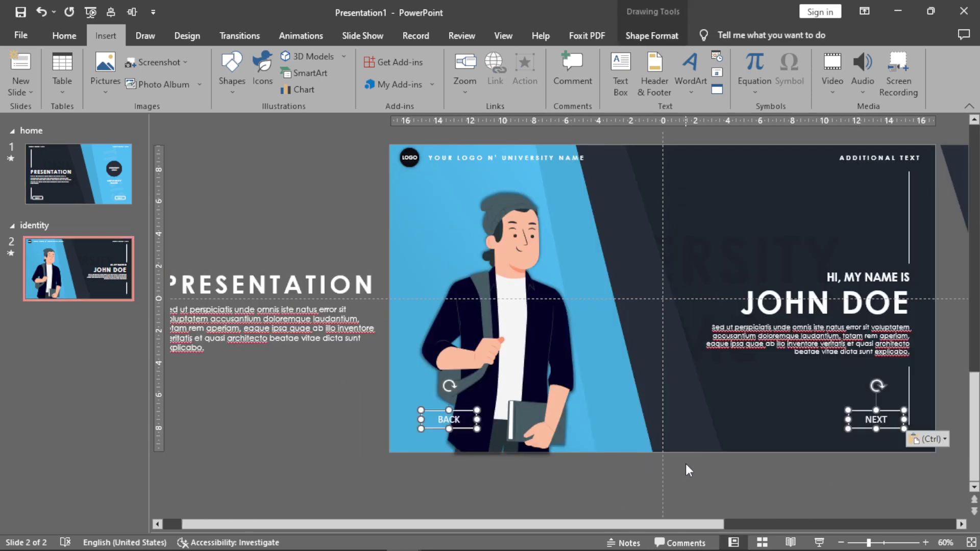
{"action": "left_click", "coordinate": [561, 486]}
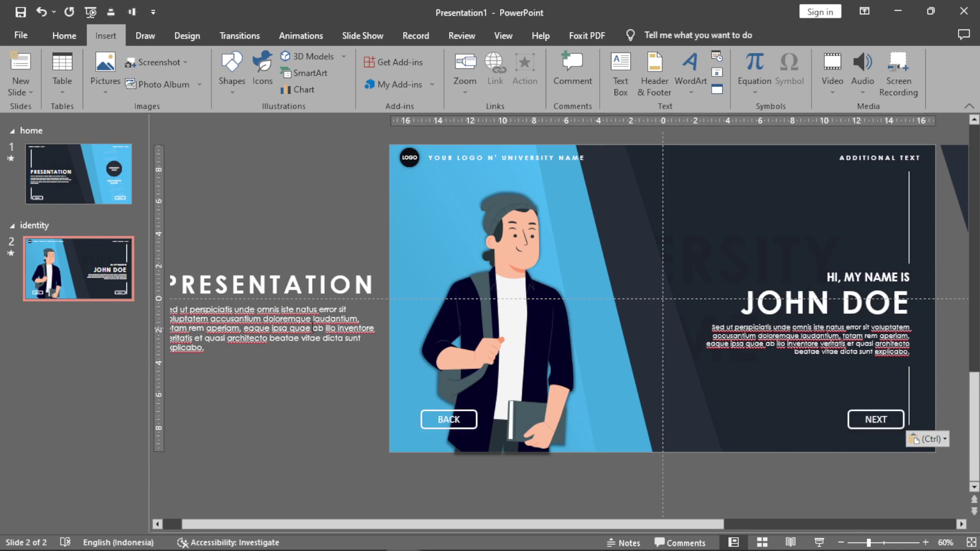
On the title slide, nudge the BACK button two steps further left.
{"action": "left_click", "coordinate": [104, 192]}
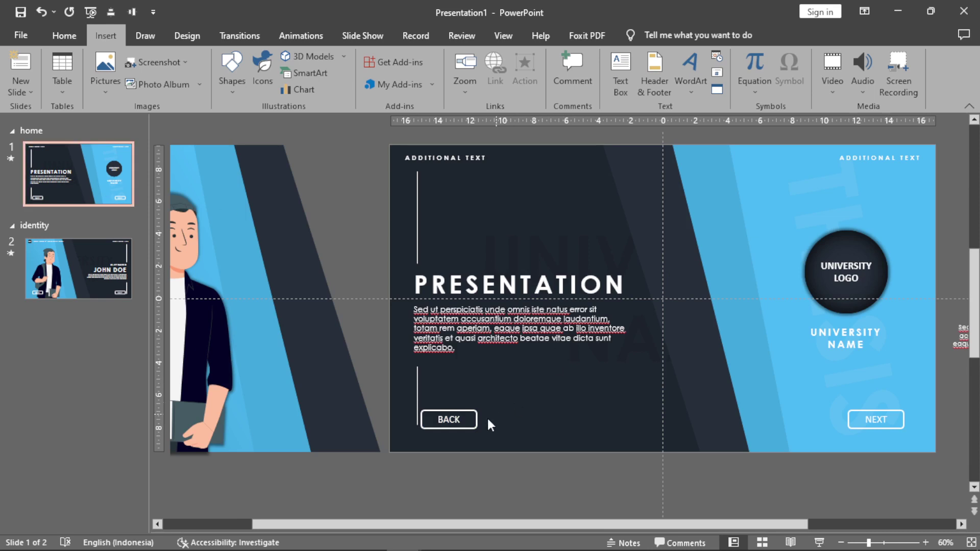
{"action": "left_click", "coordinate": [458, 414]}
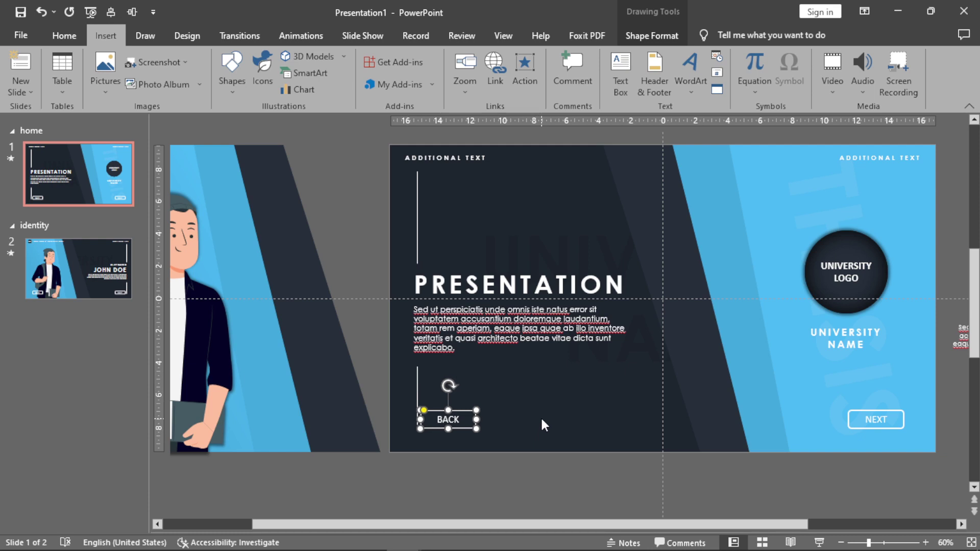
{"action": "key", "text": "Left"}
{"action": "key", "text": "Left"}
{"action": "key", "text": "Left"}
{"action": "key", "text": "Left"}
{"action": "key", "text": "Left"}
{"action": "key", "text": "Left"}
{"action": "key", "text": "Left"}
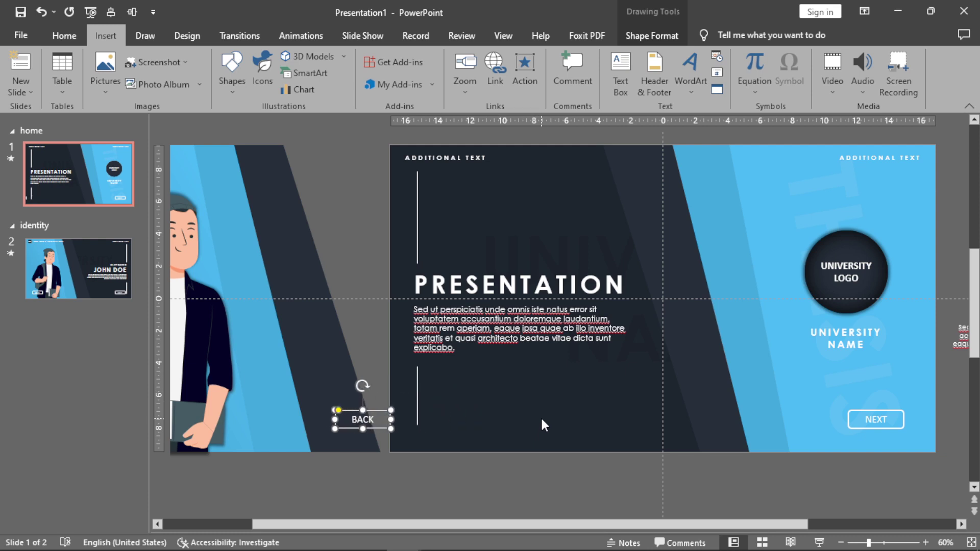
{"action": "key", "text": "Left"}
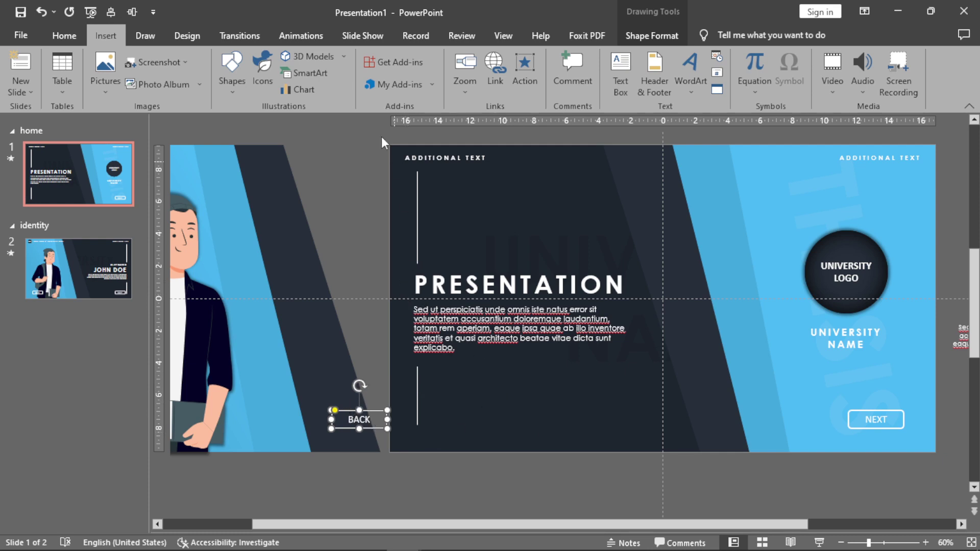
Turn off On Mouse Click advancing in Transitions and start the slide show.
{"action": "left_click", "coordinate": [240, 36]}
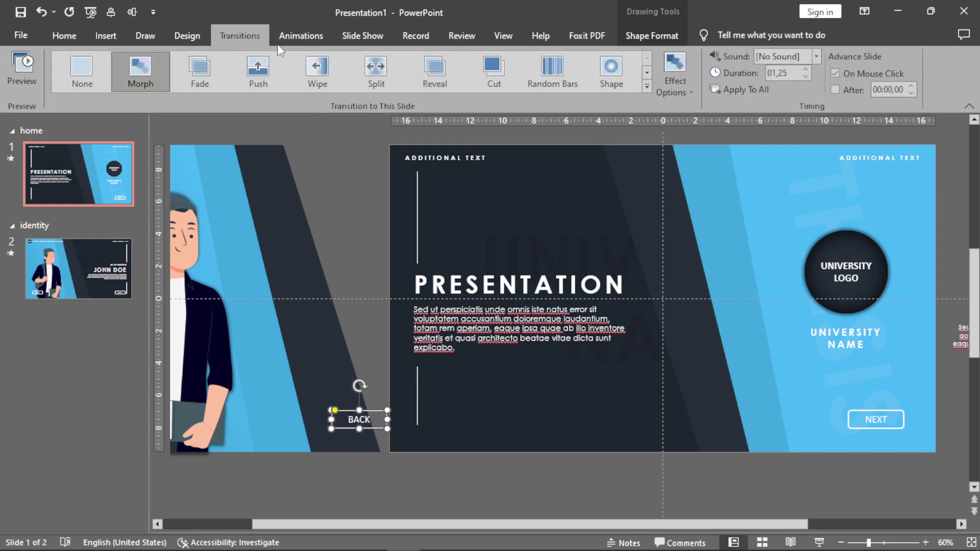
{"action": "left_click", "coordinate": [836, 74]}
{"action": "left_click", "coordinate": [805, 472]}
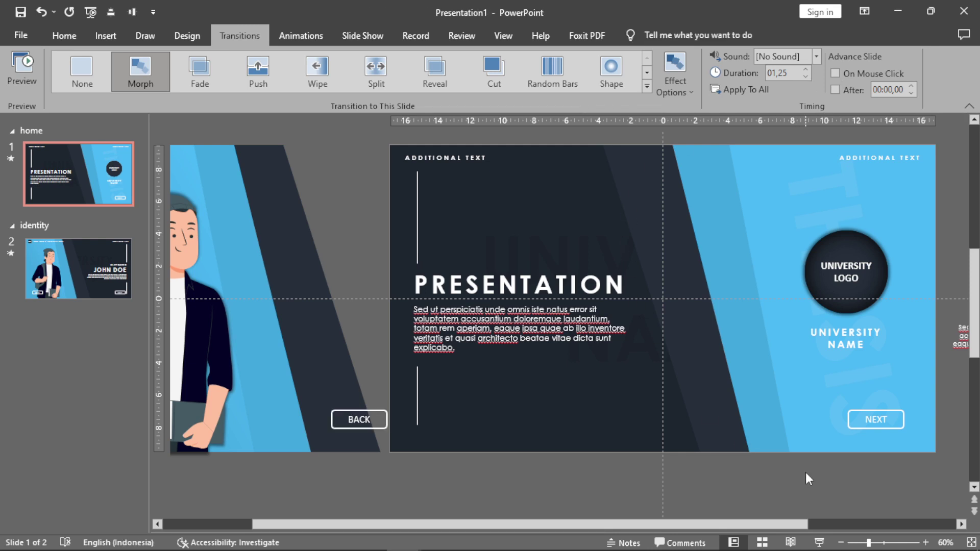
{"action": "left_click", "coordinate": [91, 13]}
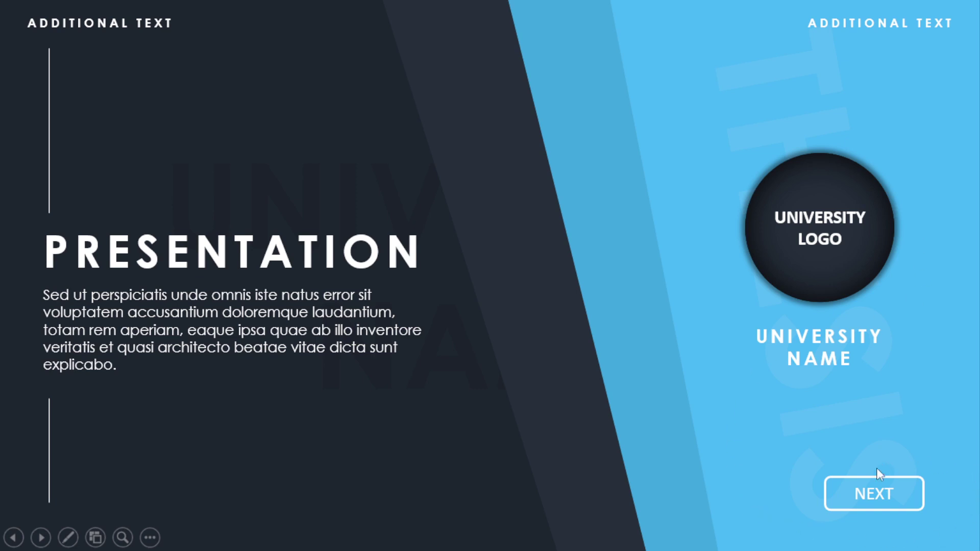
Test NEXT and BACK repeatedly, alternating between the title and profile slides.
{"action": "left_click", "coordinate": [871, 498]}
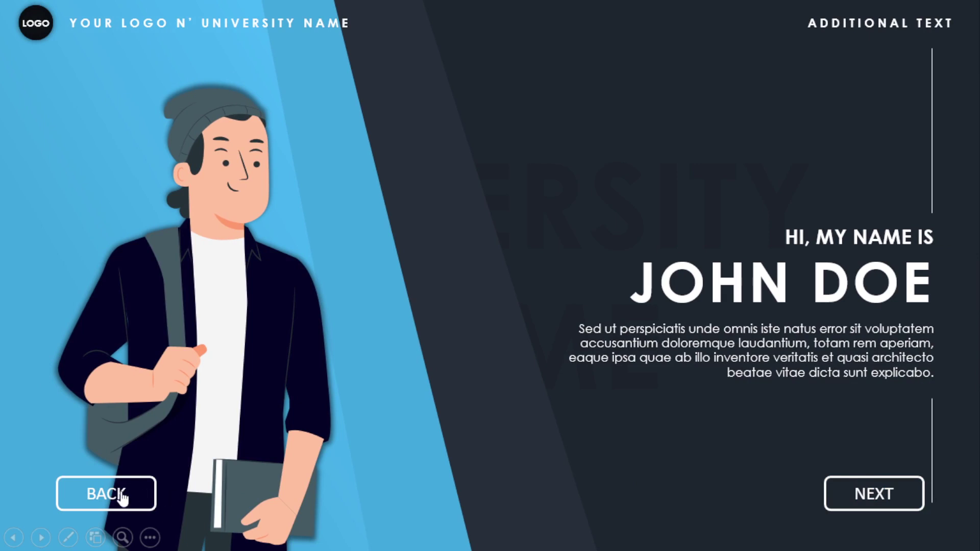
{"action": "left_click", "coordinate": [122, 491]}
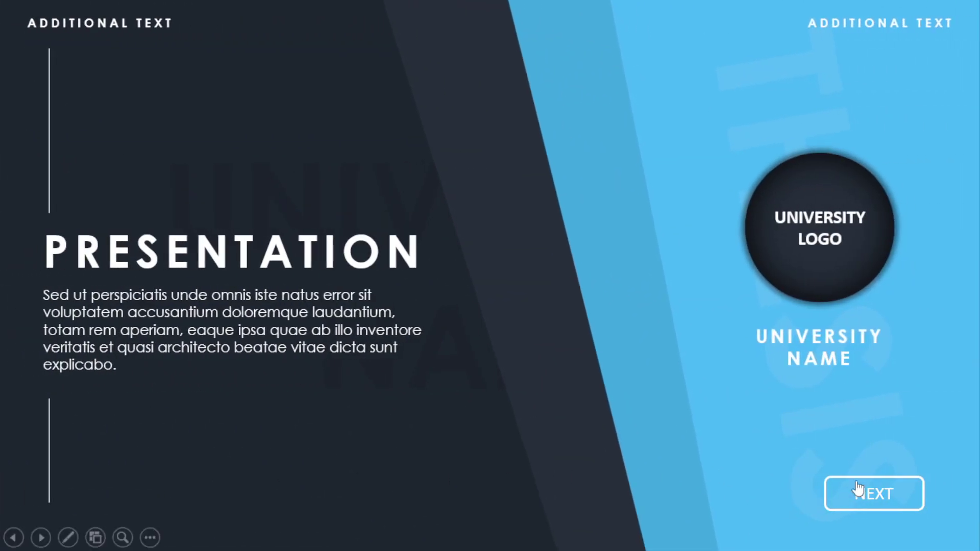
{"action": "left_click", "coordinate": [876, 492]}
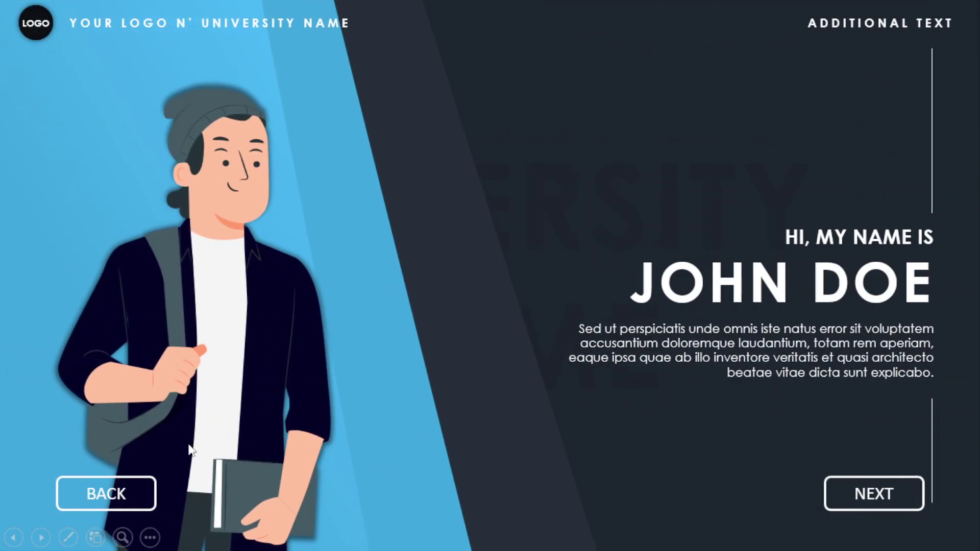
{"action": "left_click", "coordinate": [124, 492]}
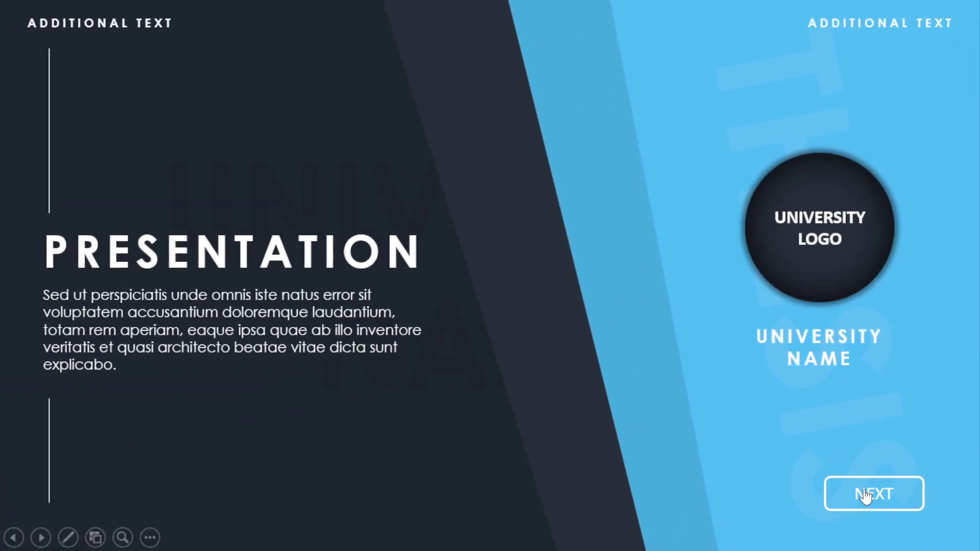
{"action": "left_click", "coordinate": [865, 492]}
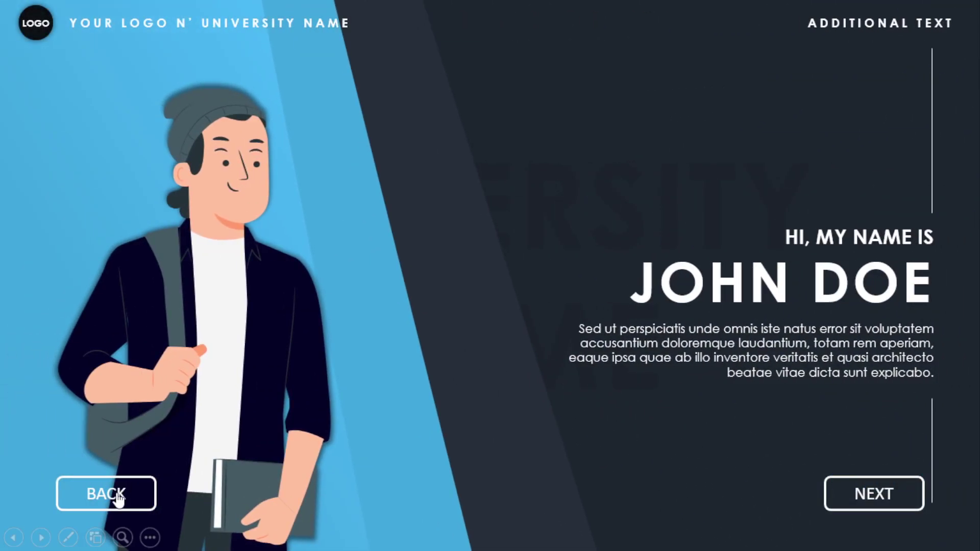
{"action": "left_click", "coordinate": [118, 498]}
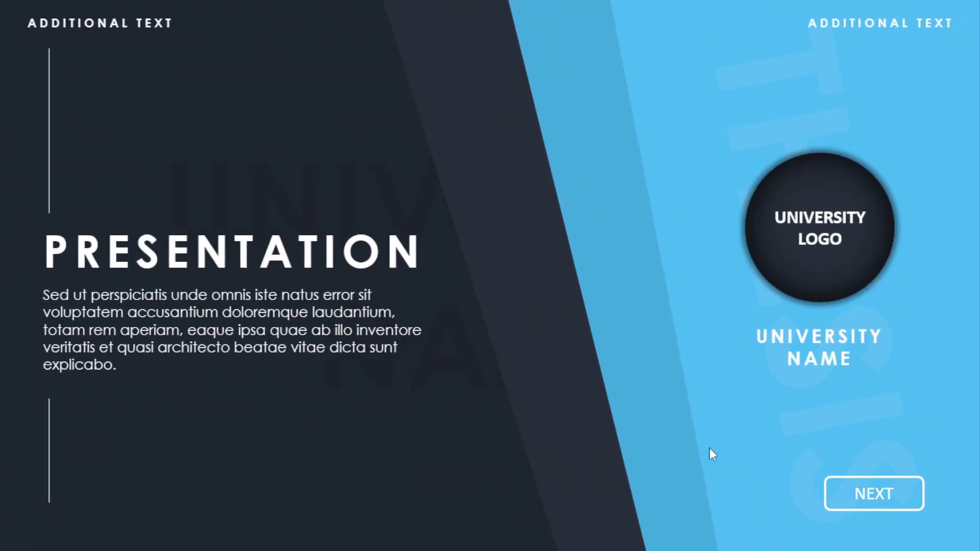
{"action": "left_click", "coordinate": [878, 494]}
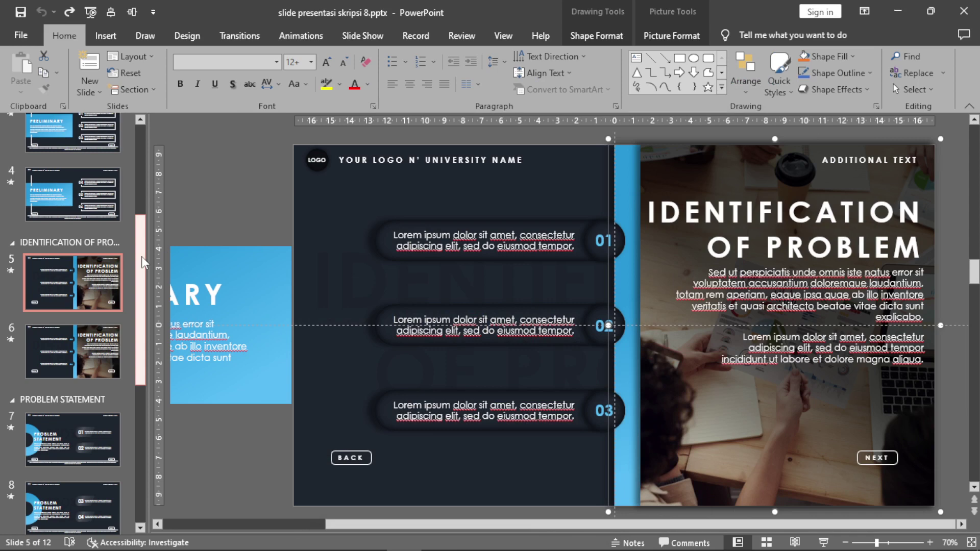
Scroll the thumbnail pane and select slide 11, Research Purposes.
{"action": "scroll", "coordinate": [66, 408], "scroll_direction": "down", "scroll_amount": 5}
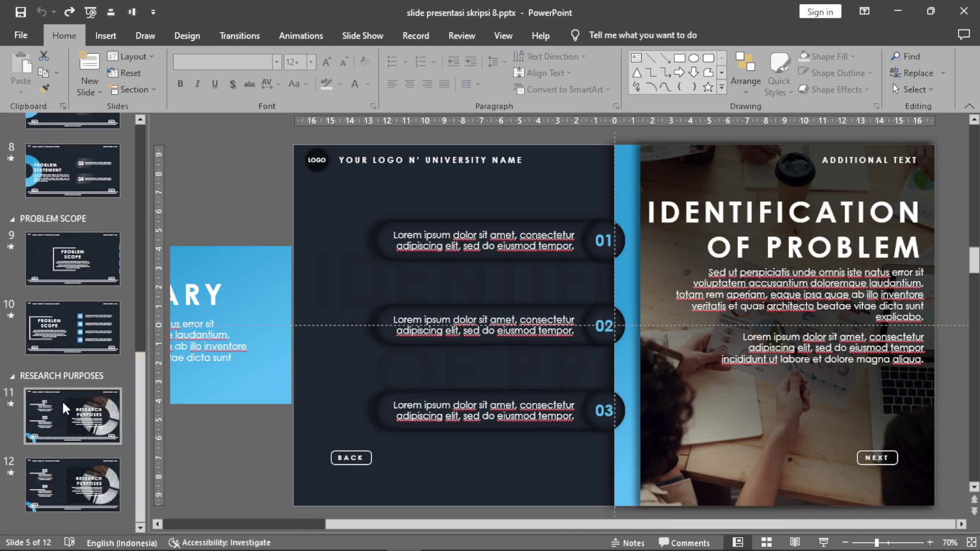
{"action": "left_click", "coordinate": [64, 409]}
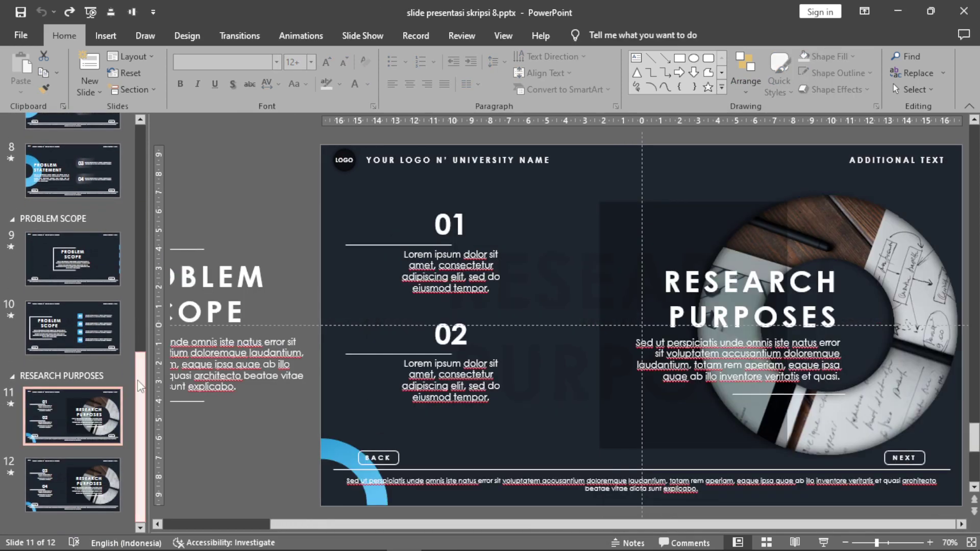
{"action": "left_click_drag", "start_coordinate": [140, 387], "coordinate": [145, 248]}
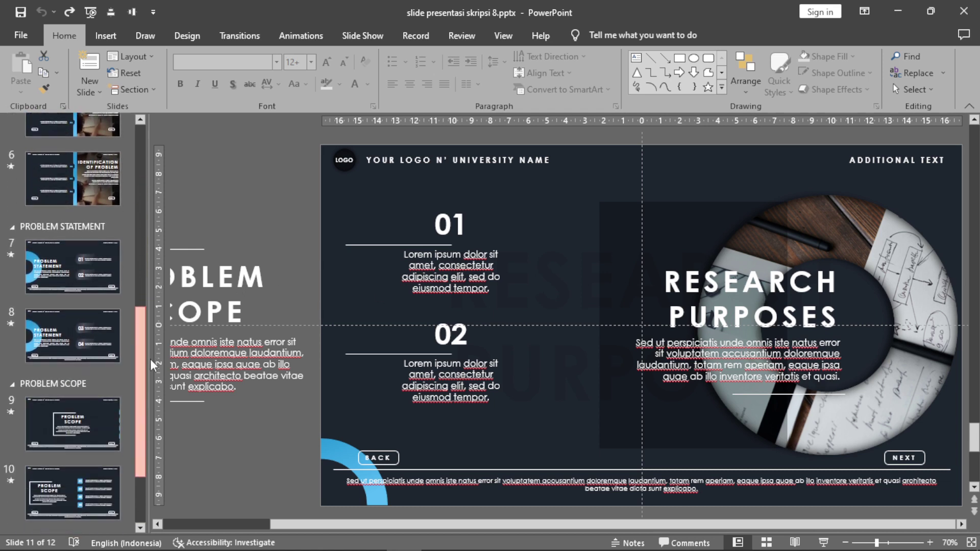
{"action": "left_click_drag", "start_coordinate": [144, 271], "coordinate": [144, 408]}
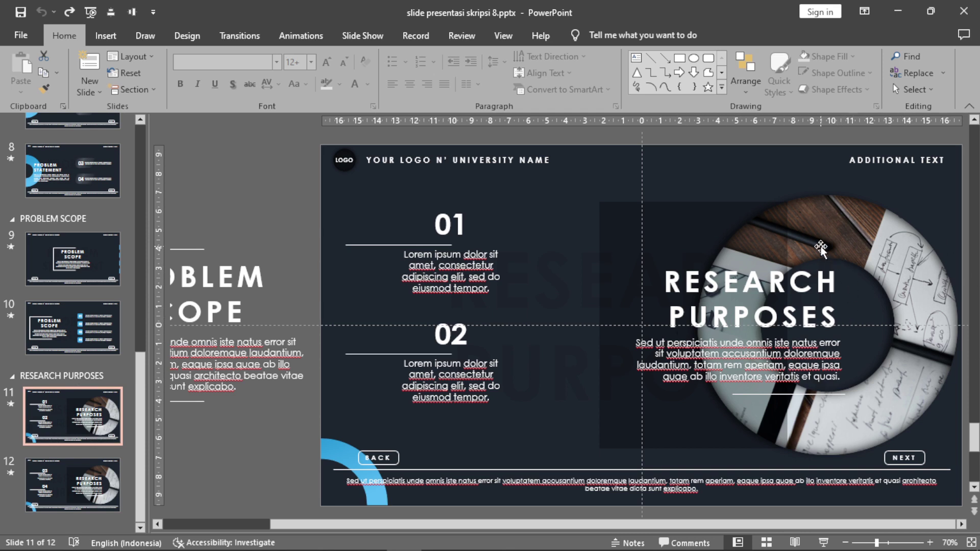
{"action": "left_click", "coordinate": [866, 228]}
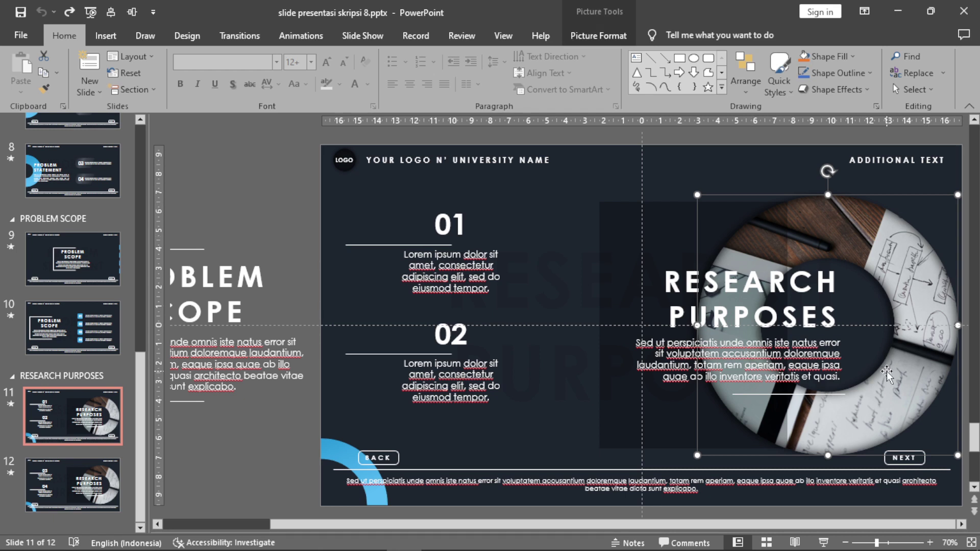
{"action": "key", "text": "Delete"}
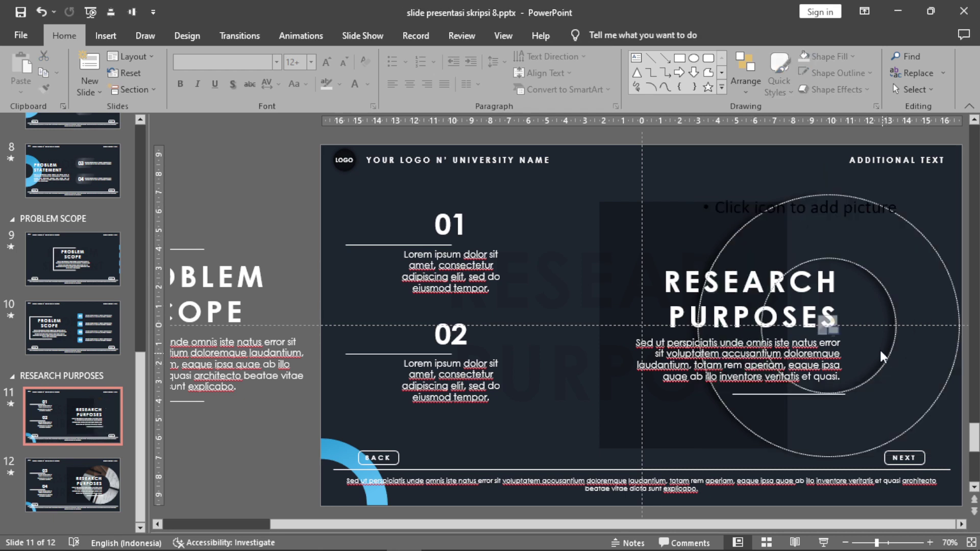
{"action": "left_click", "coordinate": [828, 327]}
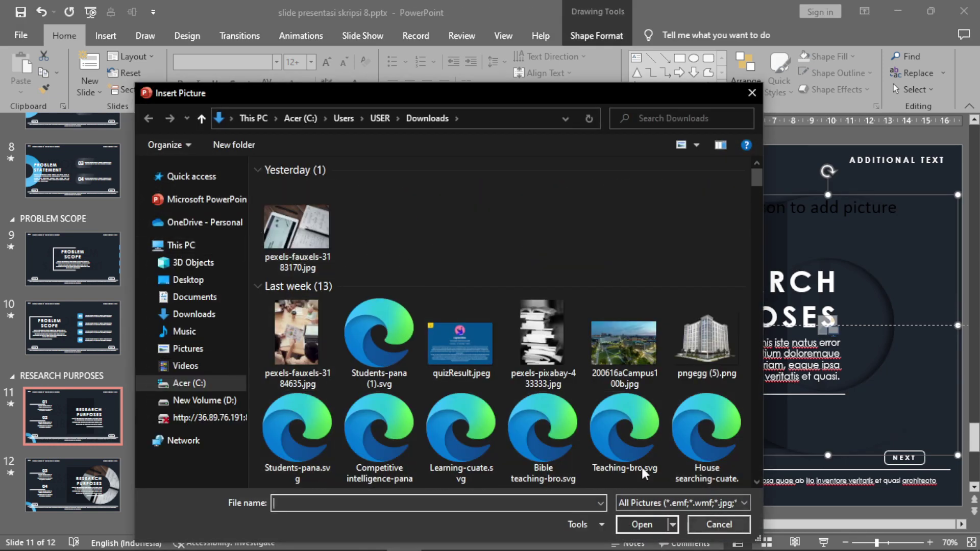
{"action": "left_click", "coordinate": [720, 524]}
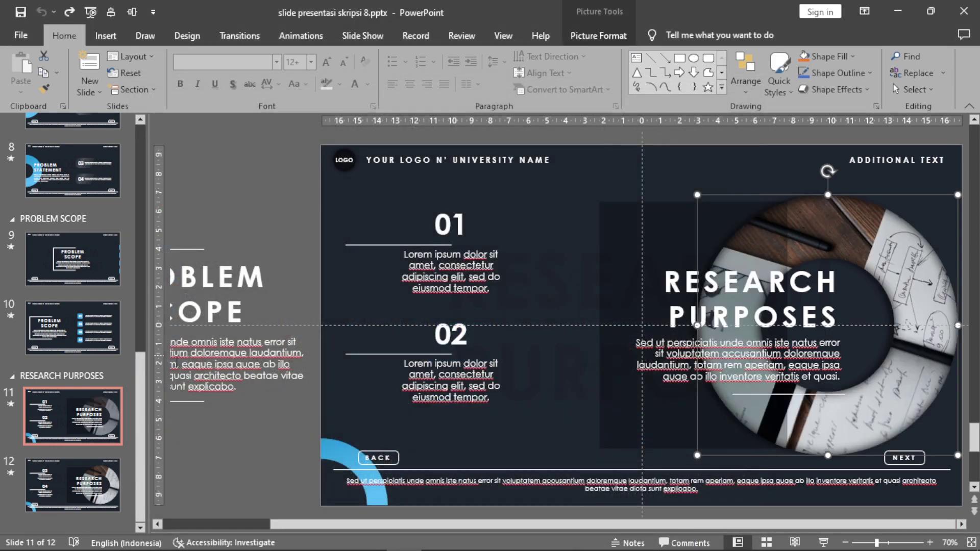
{"action": "left_click_drag", "start_coordinate": [138, 401], "coordinate": [164, 263]}
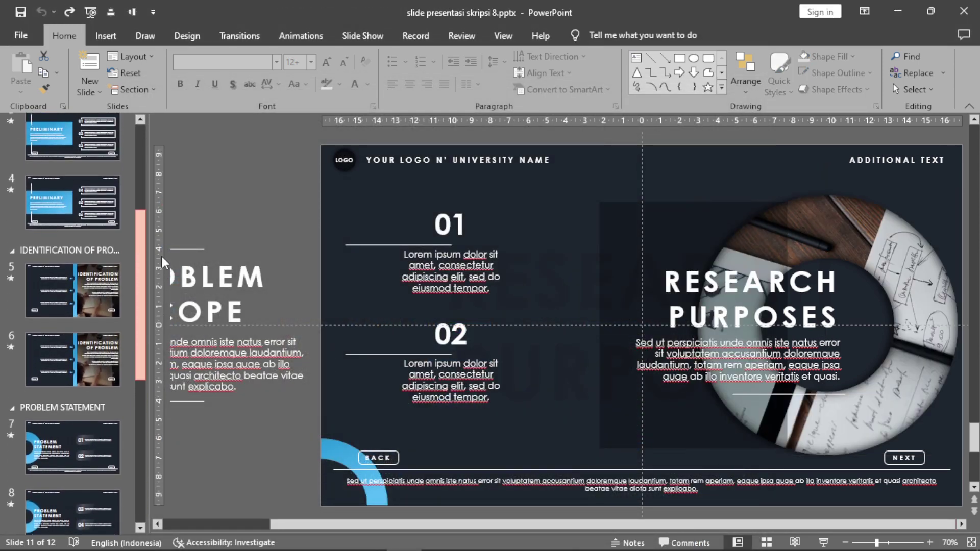
On slide 5, move the dark overlay onto the left panel and delete the right-hand photo.
{"action": "left_click", "coordinate": [64, 287]}
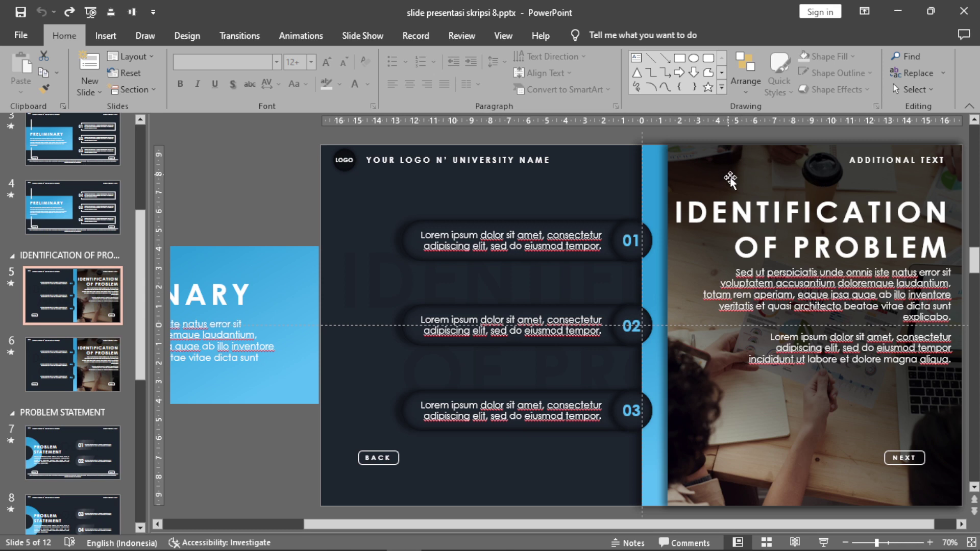
{"action": "left_click", "coordinate": [719, 170]}
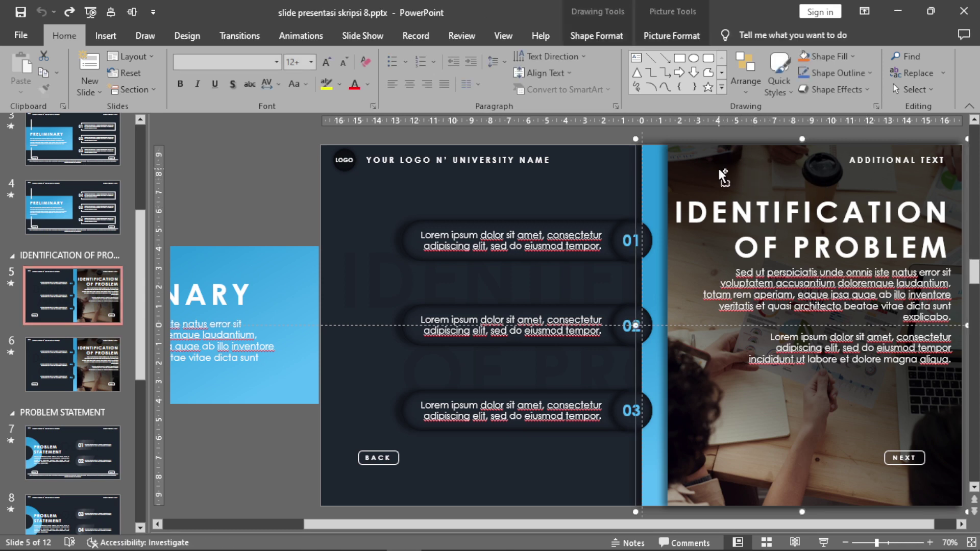
{"action": "left_click", "coordinate": [719, 170]}
{"action": "left_click", "coordinate": [975, 205]}
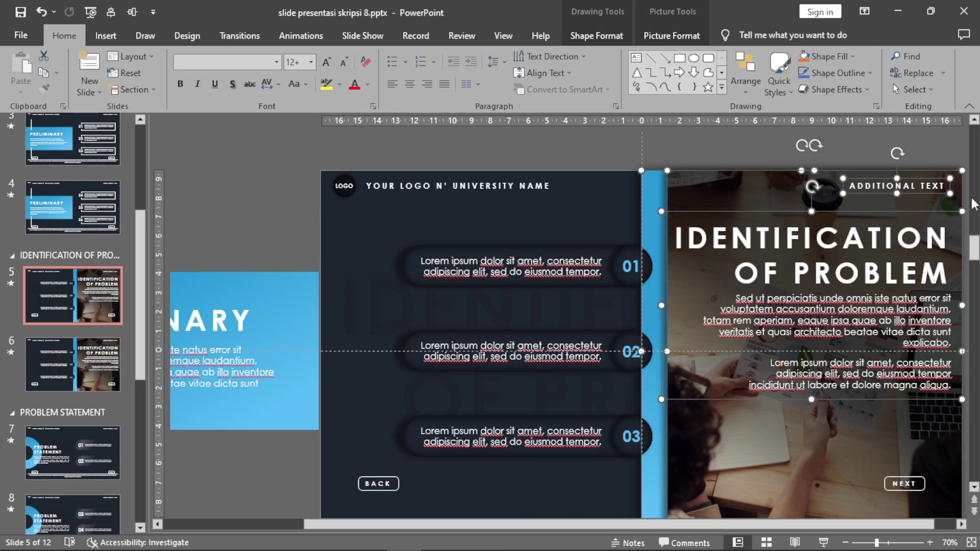
{"action": "left_click", "coordinate": [690, 147]}
{"action": "left_click", "coordinate": [711, 174]}
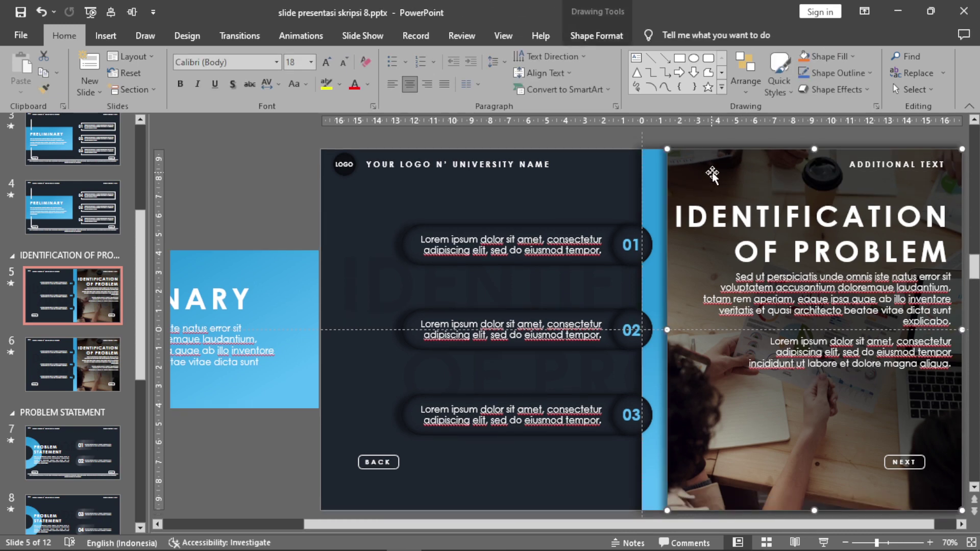
{"action": "left_click_drag", "start_coordinate": [749, 180], "coordinate": [426, 177]}
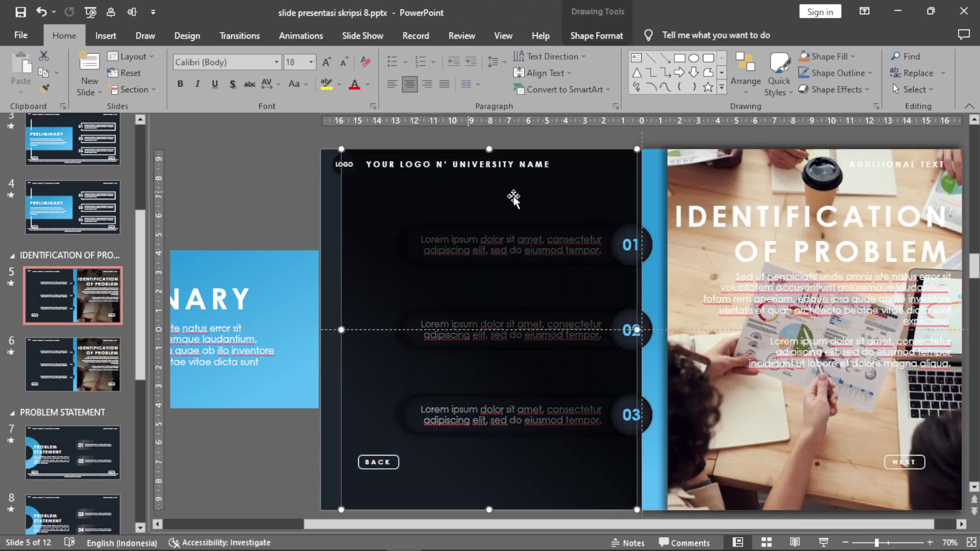
{"action": "left_click", "coordinate": [726, 178]}
{"action": "key", "text": "Delete"}
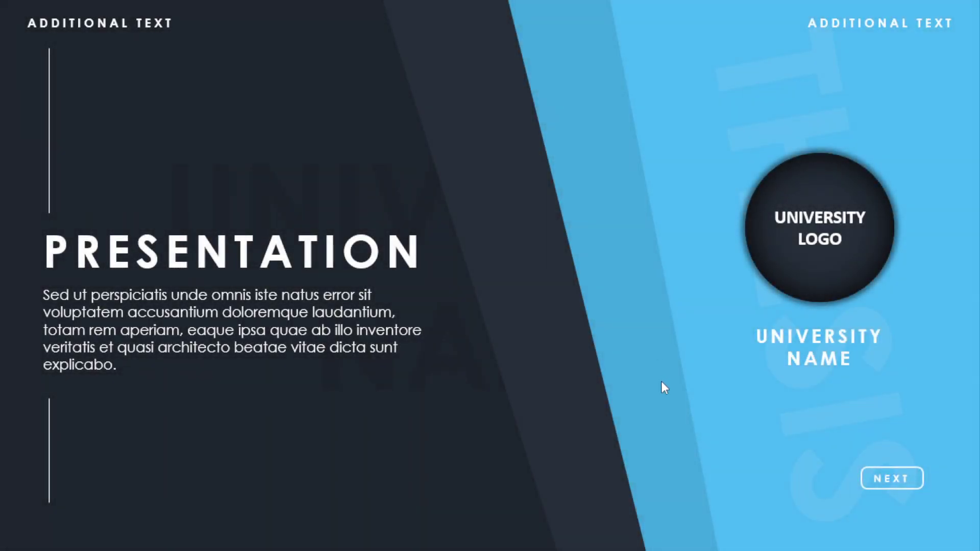
Advance with NEXT through profile and Preliminary slides to Identification of Problem, then exit the show.
{"action": "left_click", "coordinate": [886, 482]}
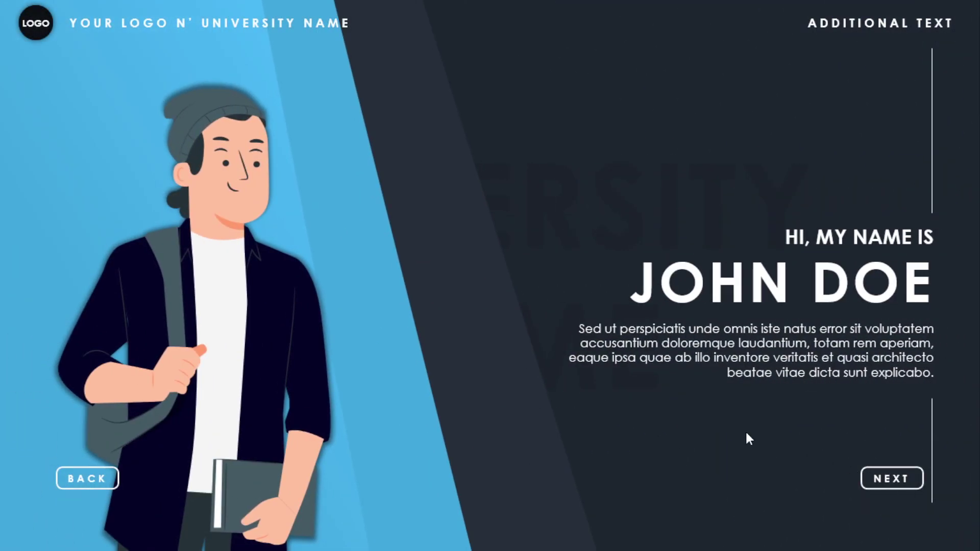
{"action": "left_click", "coordinate": [882, 485]}
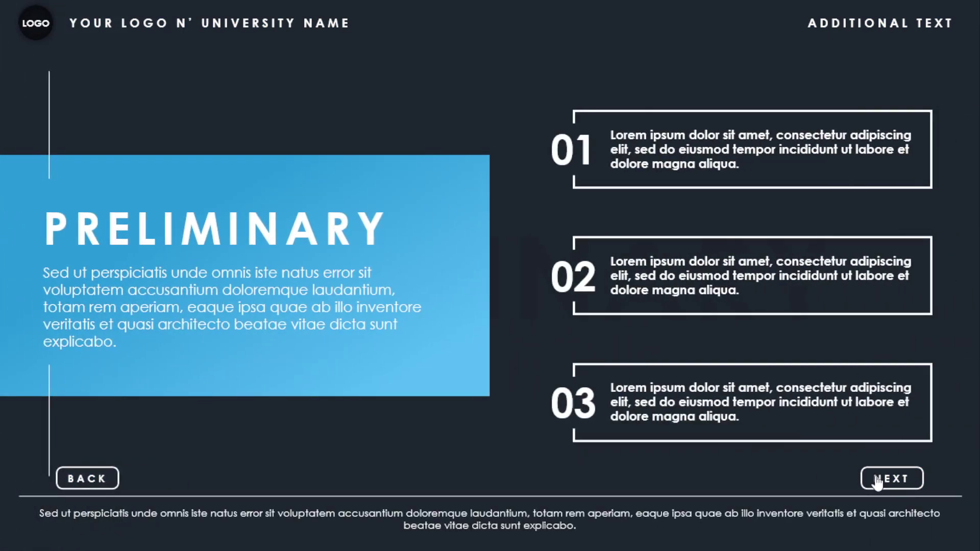
{"action": "left_click", "coordinate": [878, 482]}
{"action": "left_click", "coordinate": [877, 481]}
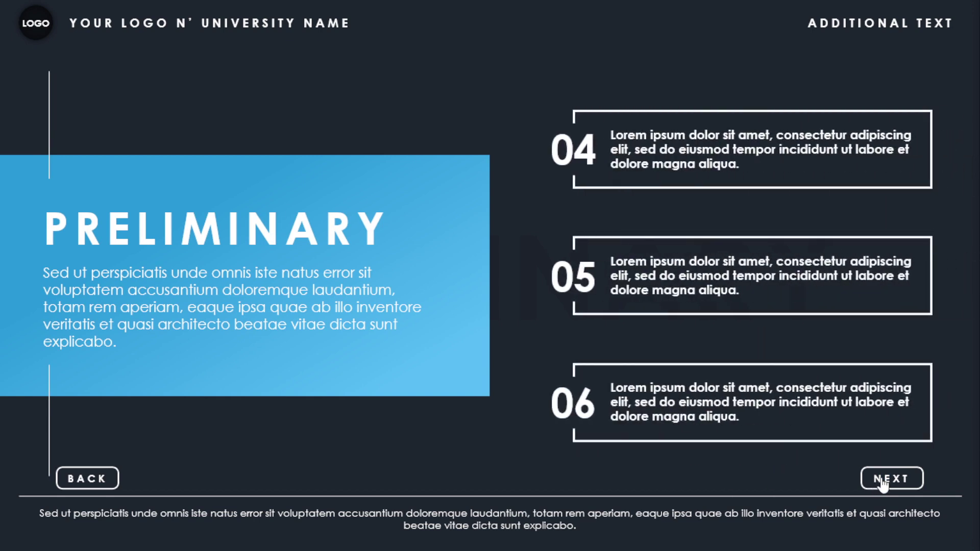
{"action": "left_click", "coordinate": [883, 481]}
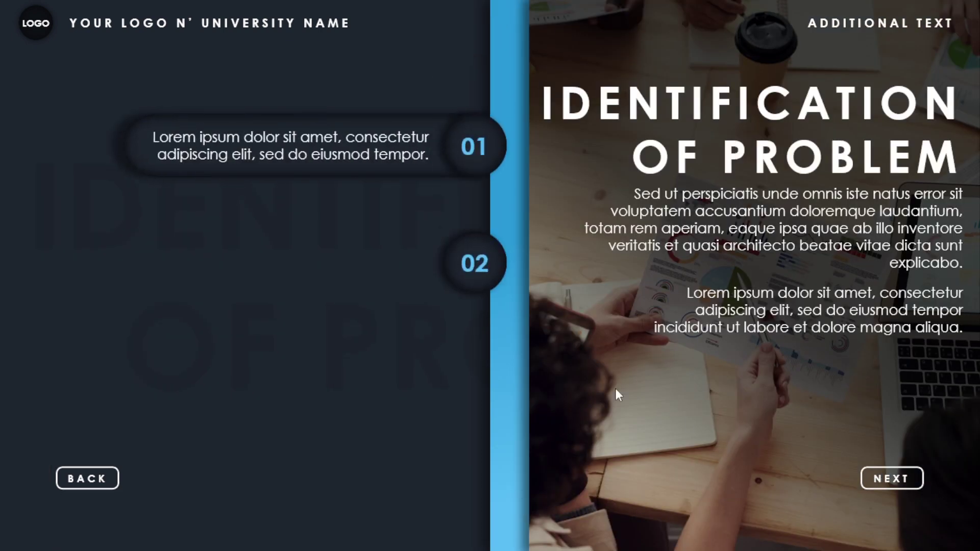
{"action": "key", "text": "Escape"}
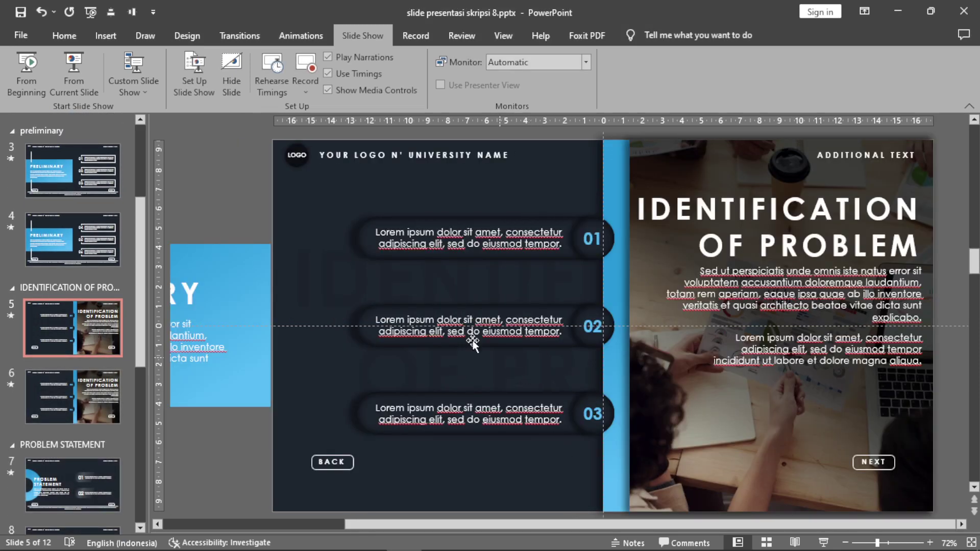
Start the show with F5 and advance through Preliminary to Identification items 04 to 06.
{"action": "key", "text": "F5"}
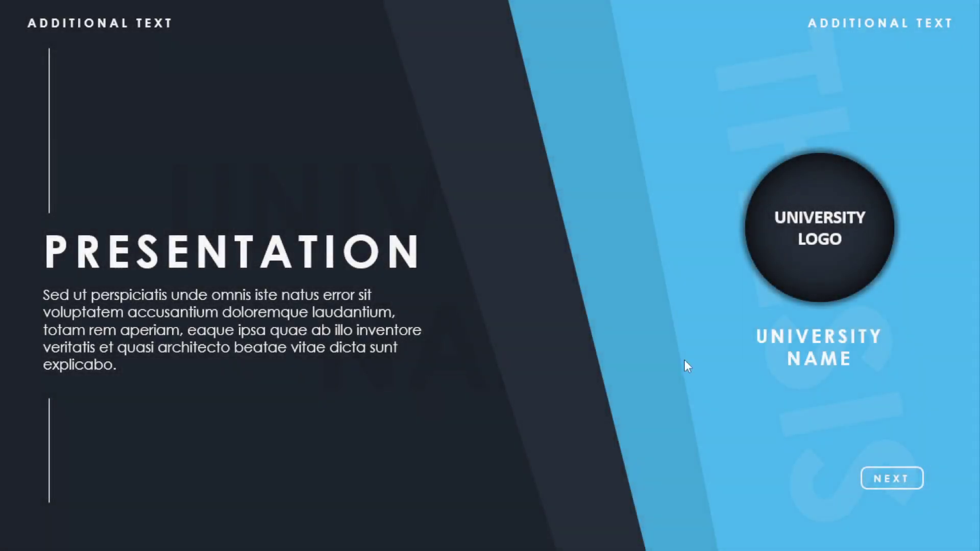
{"action": "left_click", "coordinate": [896, 478]}
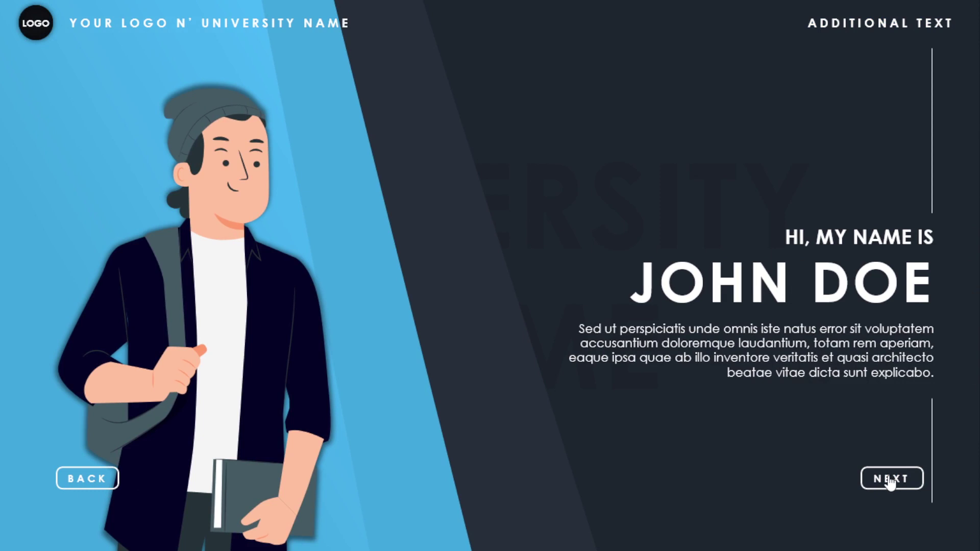
{"action": "left_click", "coordinate": [889, 477]}
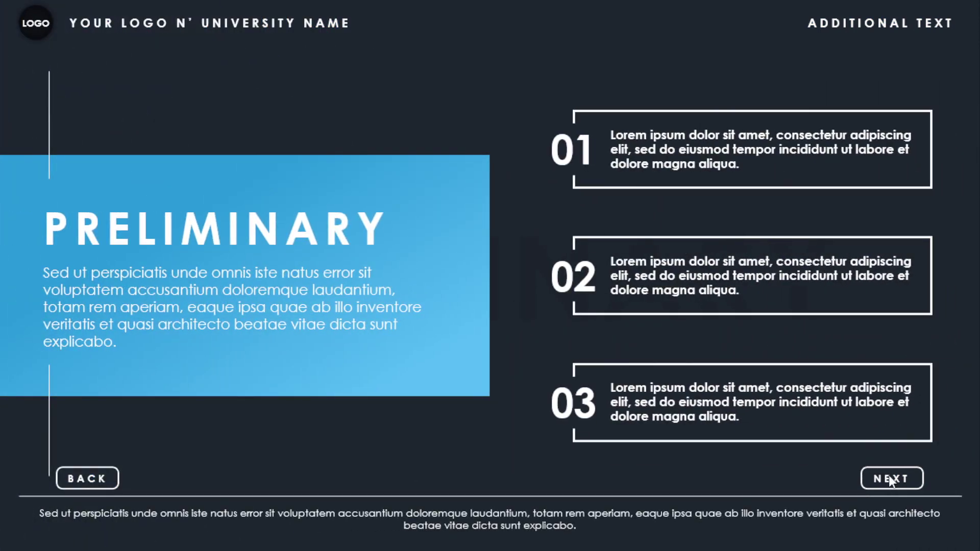
{"action": "left_click", "coordinate": [889, 478]}
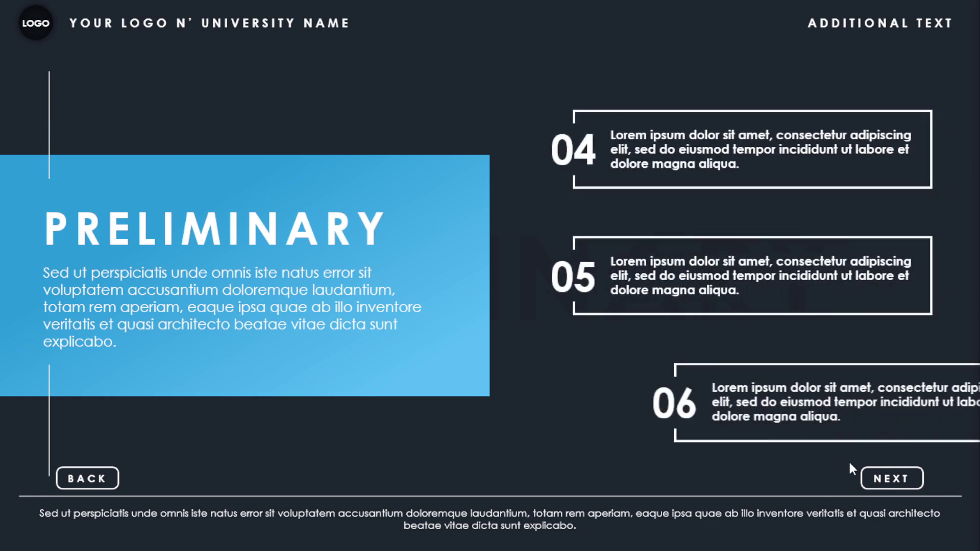
{"action": "left_click", "coordinate": [894, 480]}
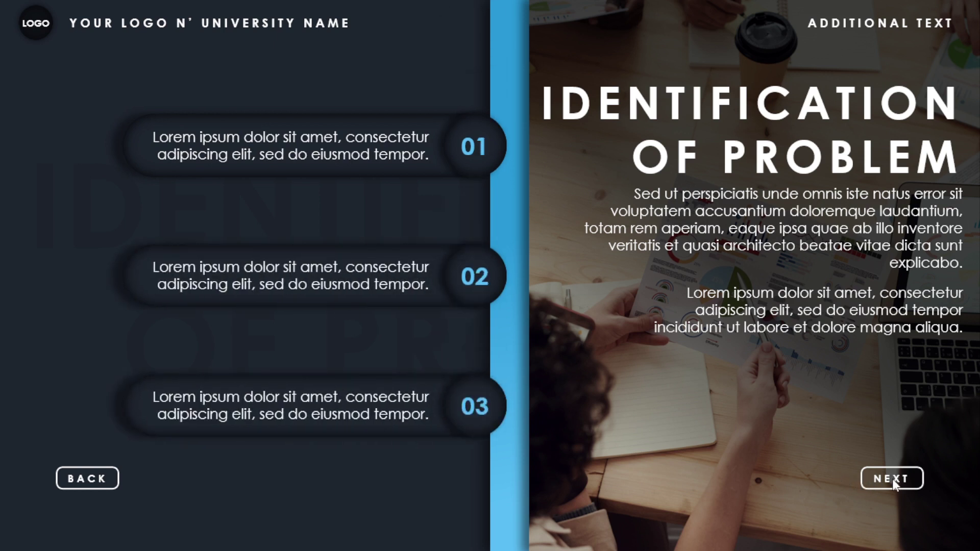
{"action": "left_click", "coordinate": [899, 478]}
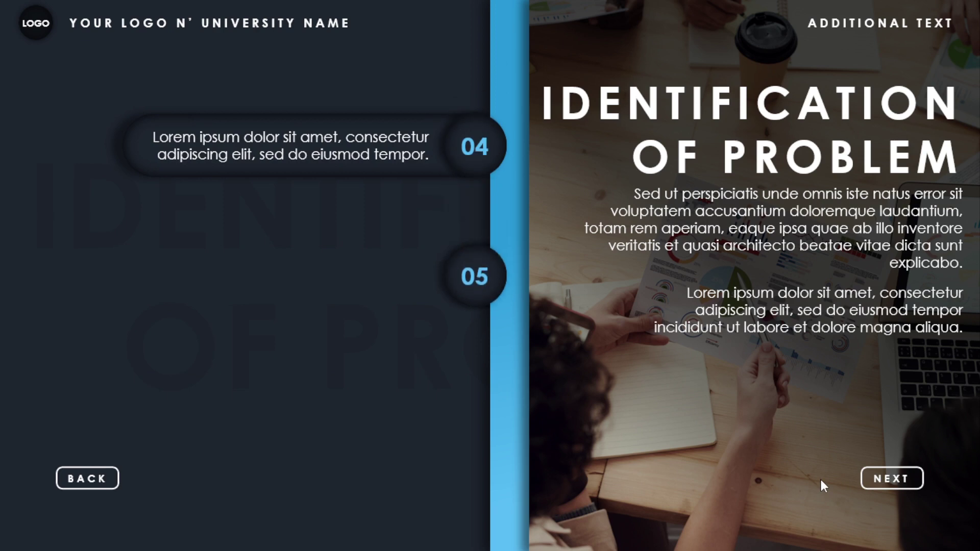
Continue with NEXT through Problem Statement and Problem Scope to Research Purposes items.
{"action": "left_click", "coordinate": [886, 481]}
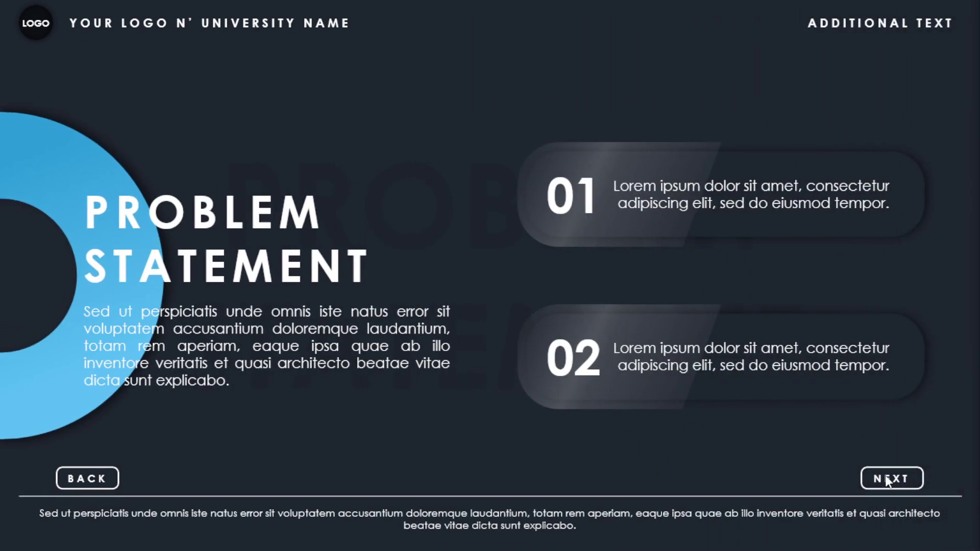
{"action": "left_click", "coordinate": [899, 480]}
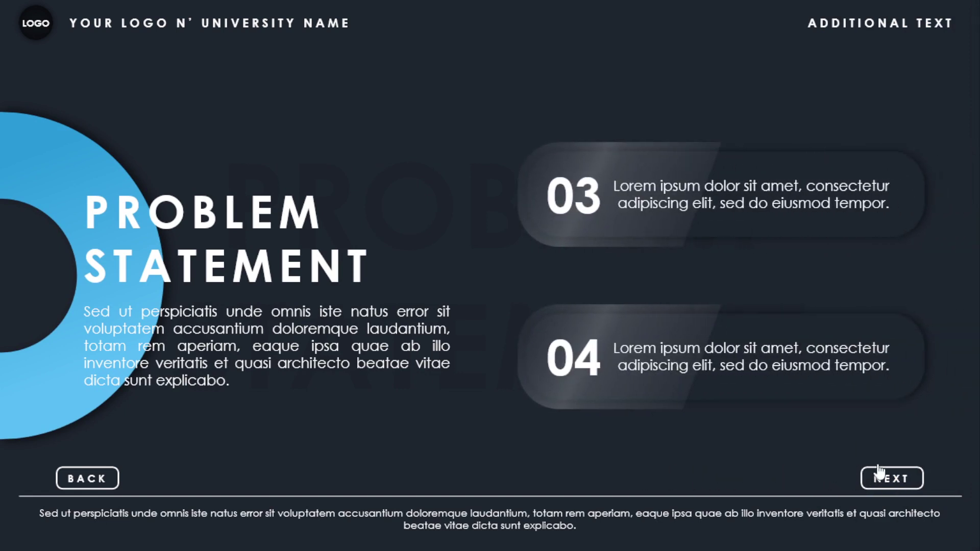
{"action": "left_click", "coordinate": [883, 480]}
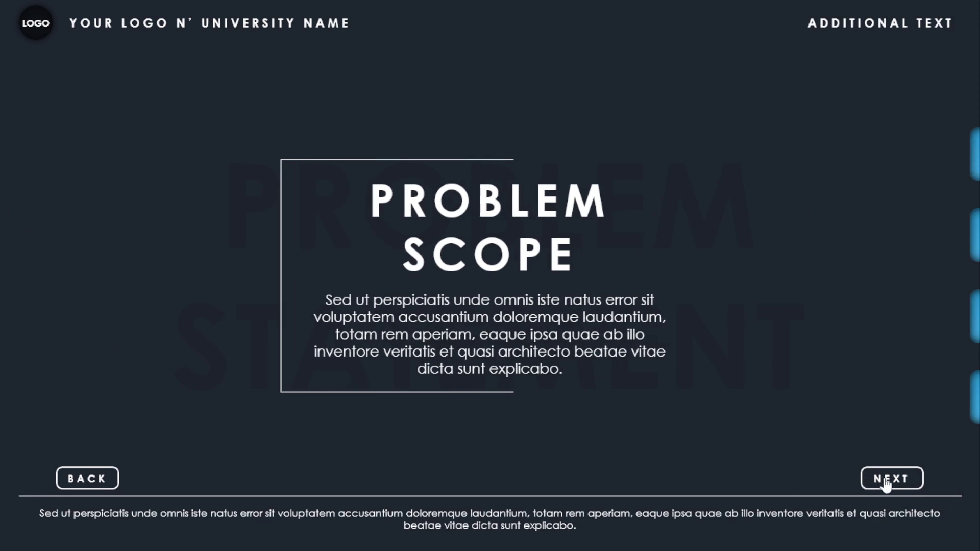
{"action": "left_click", "coordinate": [886, 483]}
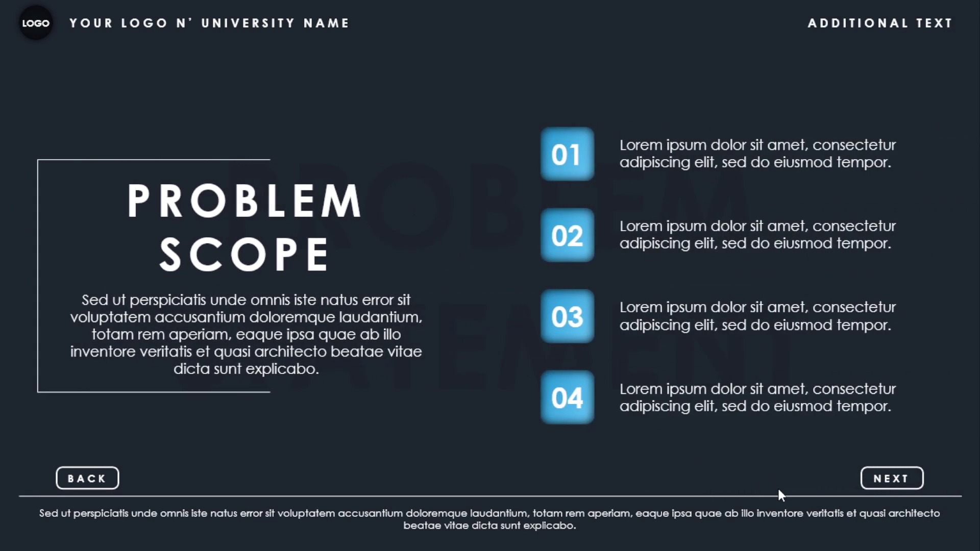
{"action": "left_click", "coordinate": [882, 480]}
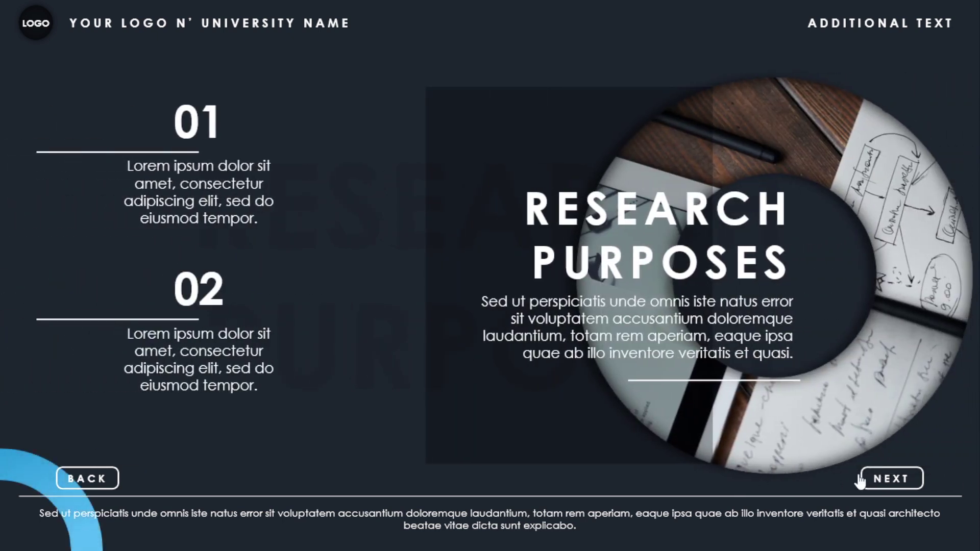
{"action": "left_click", "coordinate": [883, 479]}
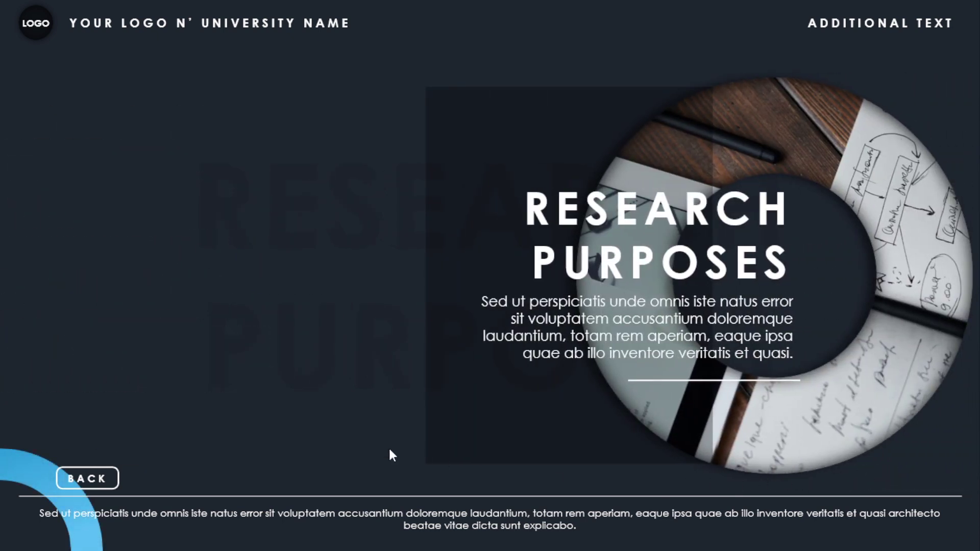
Step back with BACK from Research Purposes through Problem Scope to Problem Statement items 01 and 02.
{"action": "left_click", "coordinate": [100, 482]}
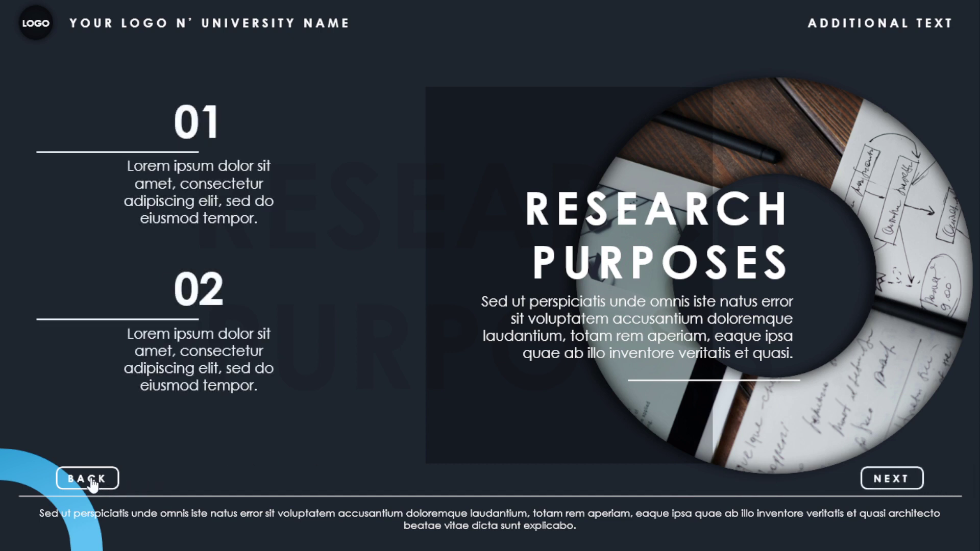
{"action": "left_click", "coordinate": [92, 482]}
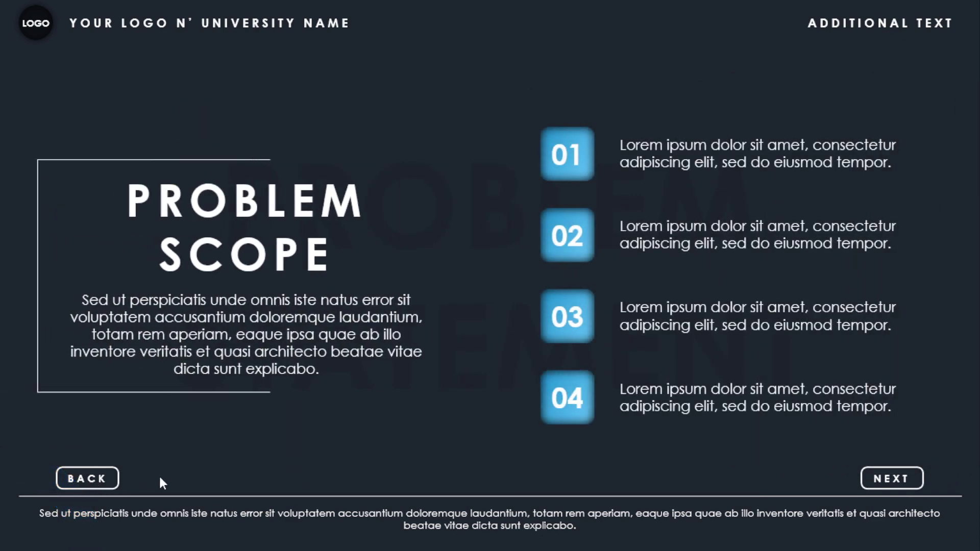
{"action": "left_click", "coordinate": [101, 484]}
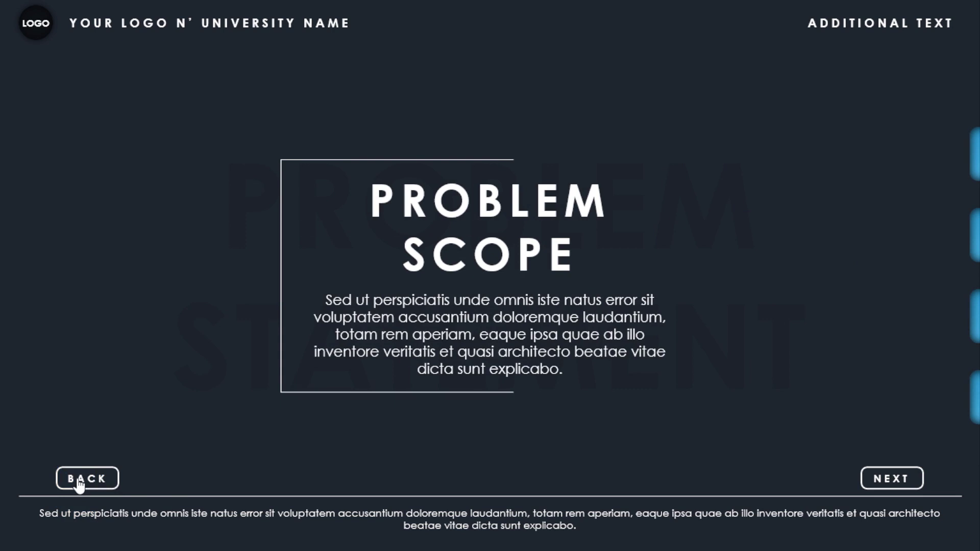
{"action": "left_click", "coordinate": [79, 483]}
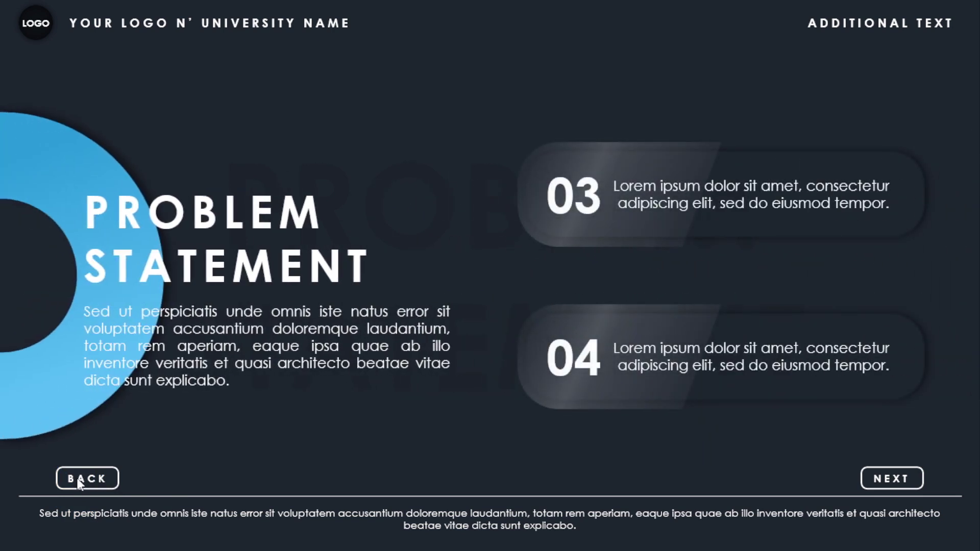
{"action": "left_click", "coordinate": [104, 482]}
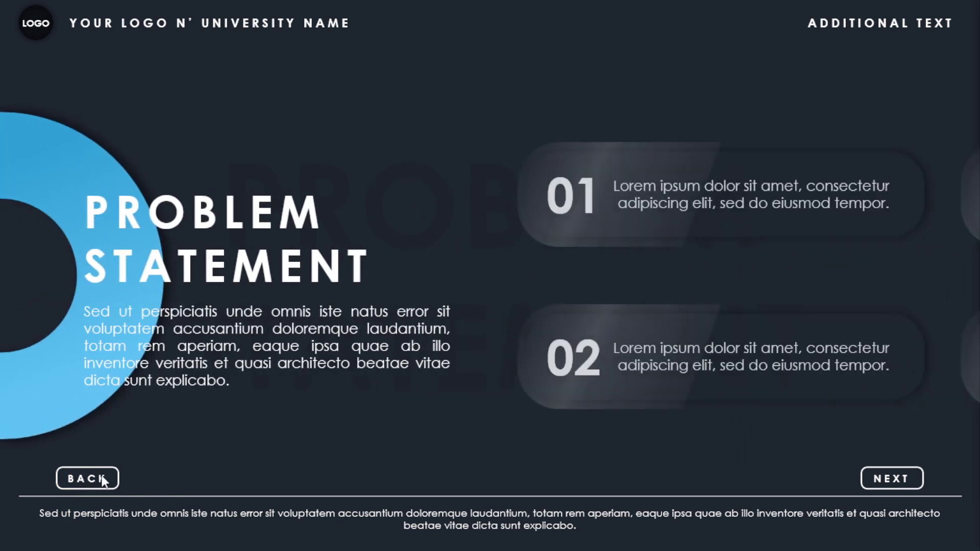
Keep stepping back through Identification of Problem and Preliminary to the introduction slide.
{"action": "left_click", "coordinate": [91, 481]}
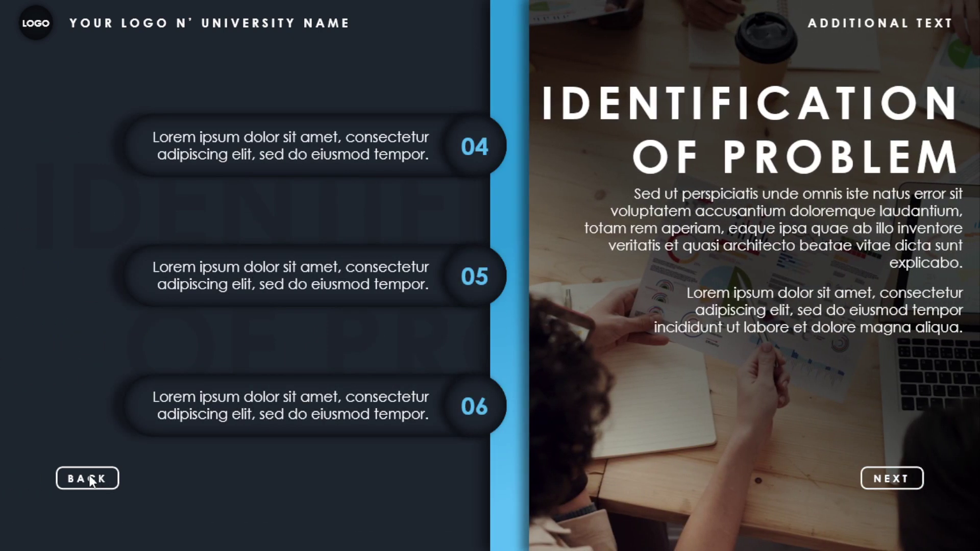
{"action": "left_click", "coordinate": [81, 477]}
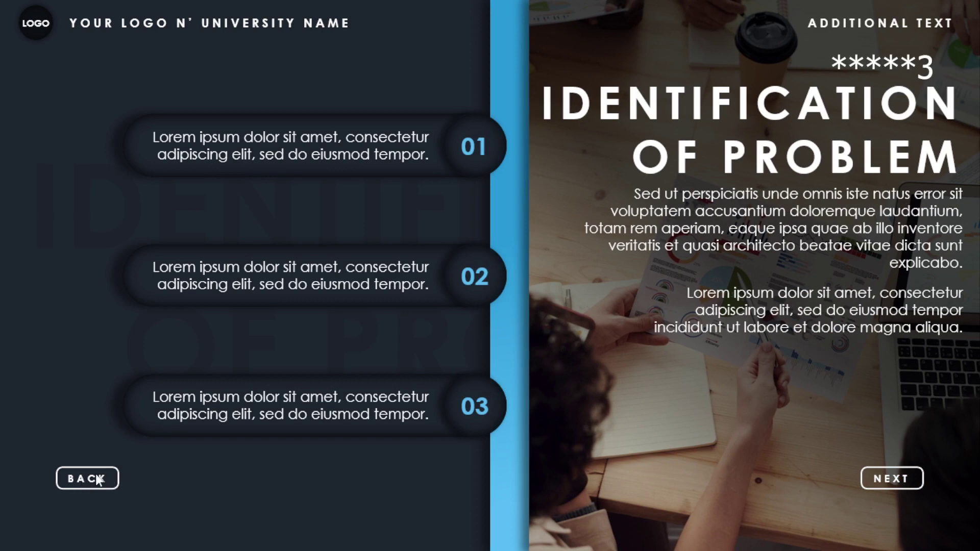
{"action": "left_click", "coordinate": [97, 479]}
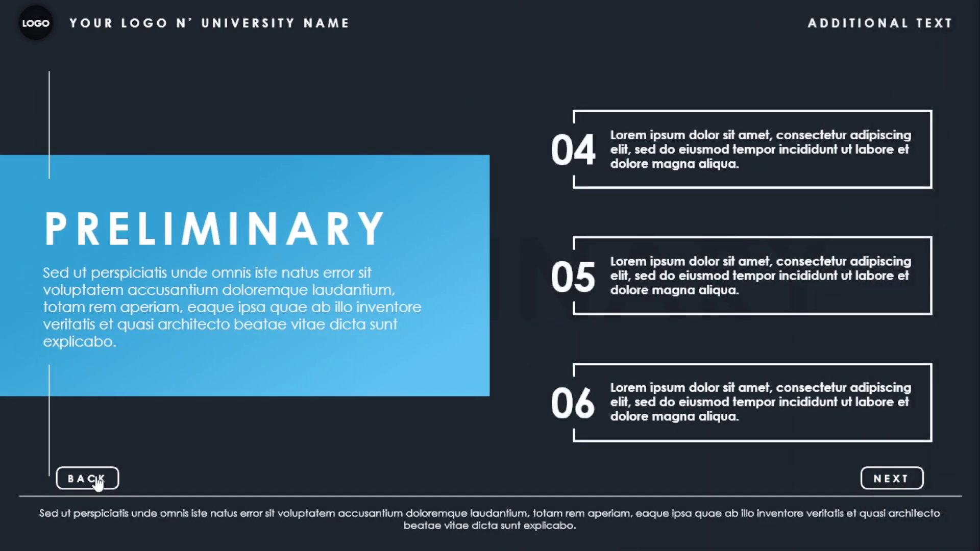
{"action": "left_click", "coordinate": [85, 479]}
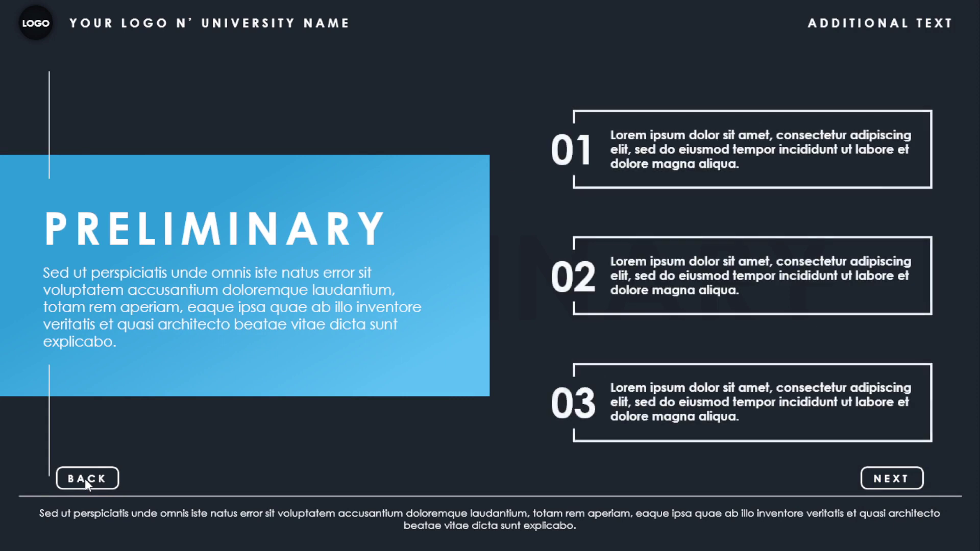
{"action": "left_click", "coordinate": [87, 481]}
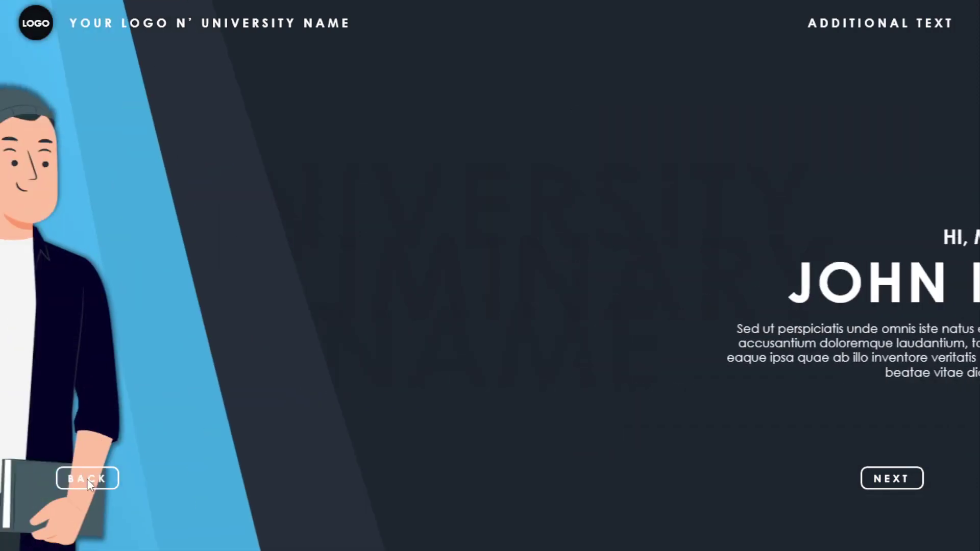